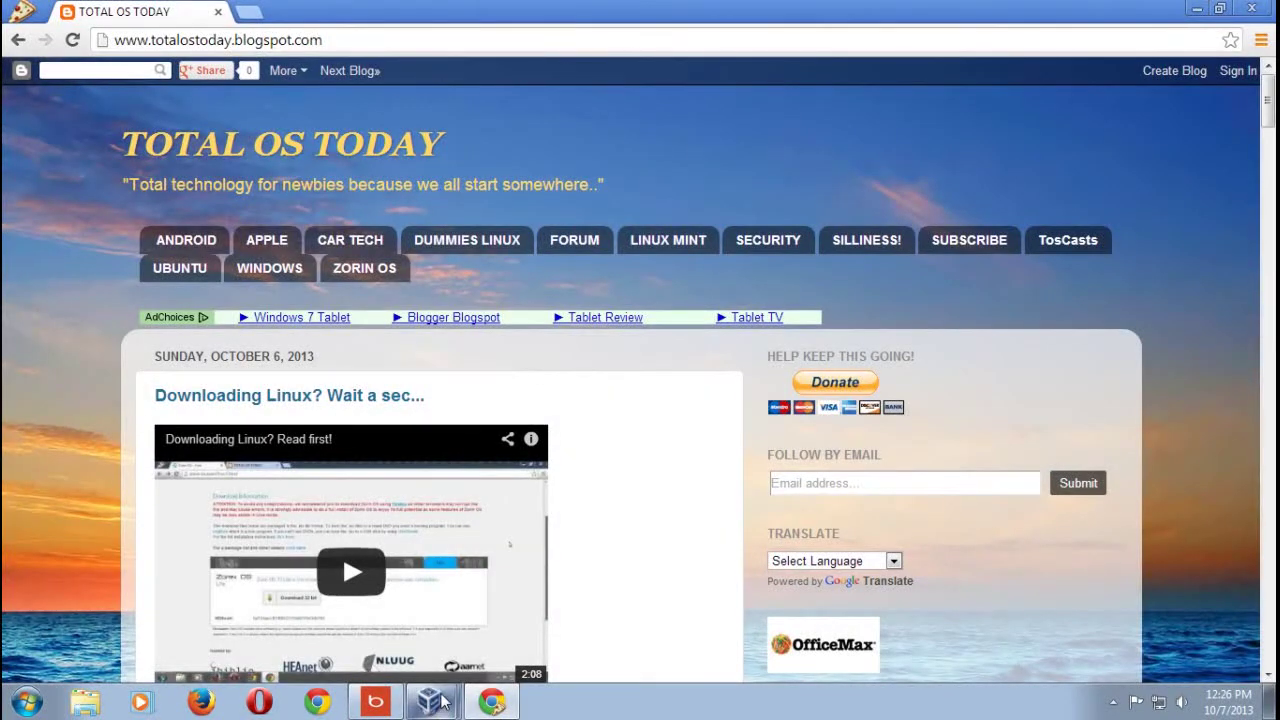
# Switch to the running ZZZ virtual machine in Oracle VM VirtualBox and put it in fullscreen mode.
pyautogui.click(430, 702)
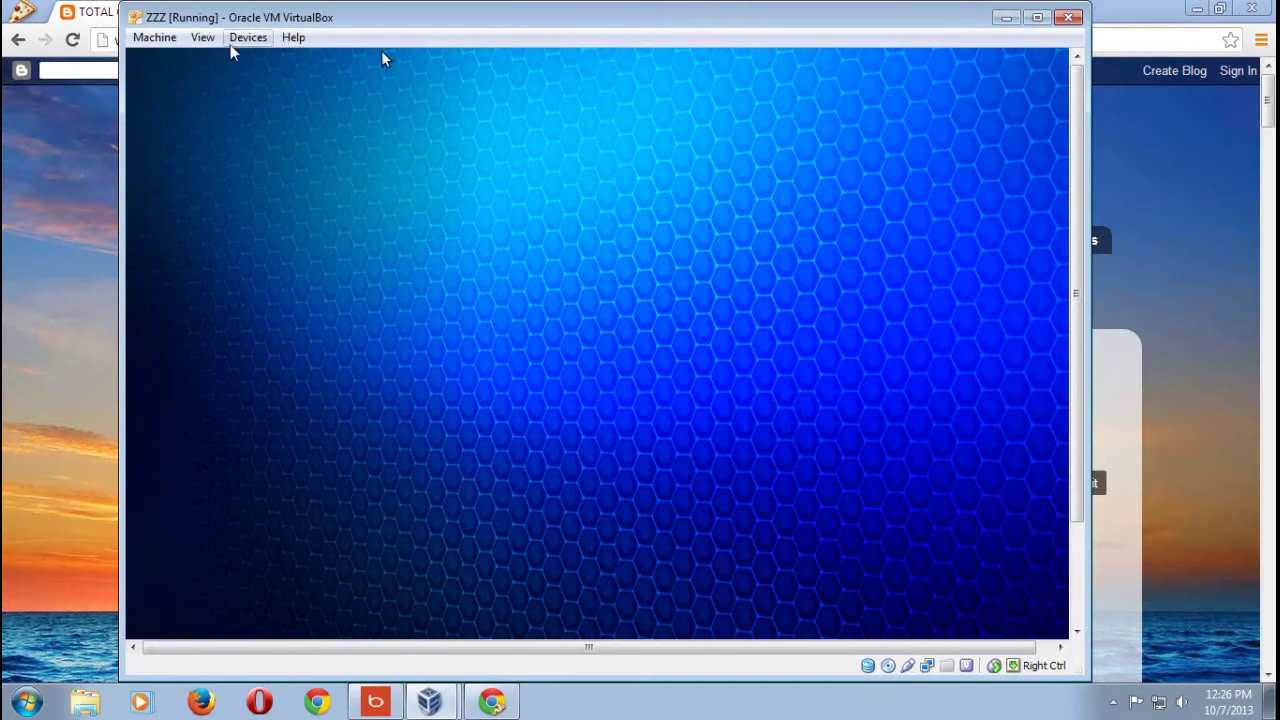
pyautogui.click(203, 40)
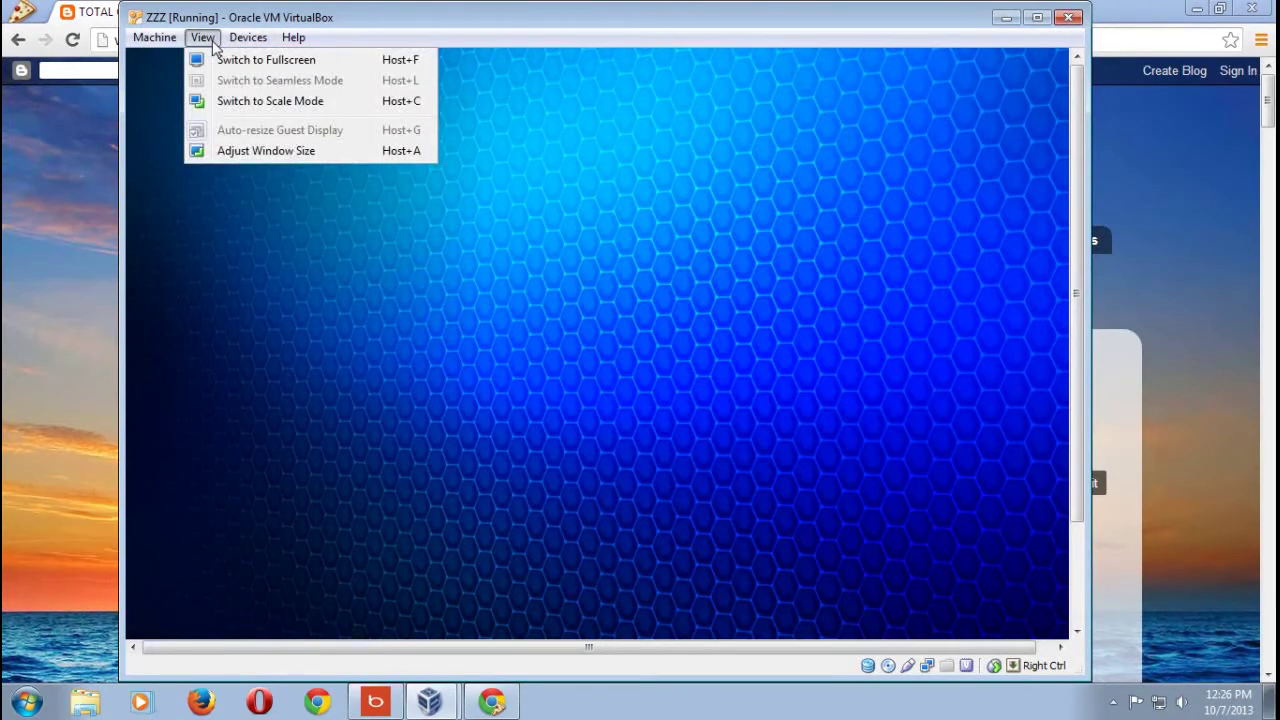
pyautogui.click(220, 70)
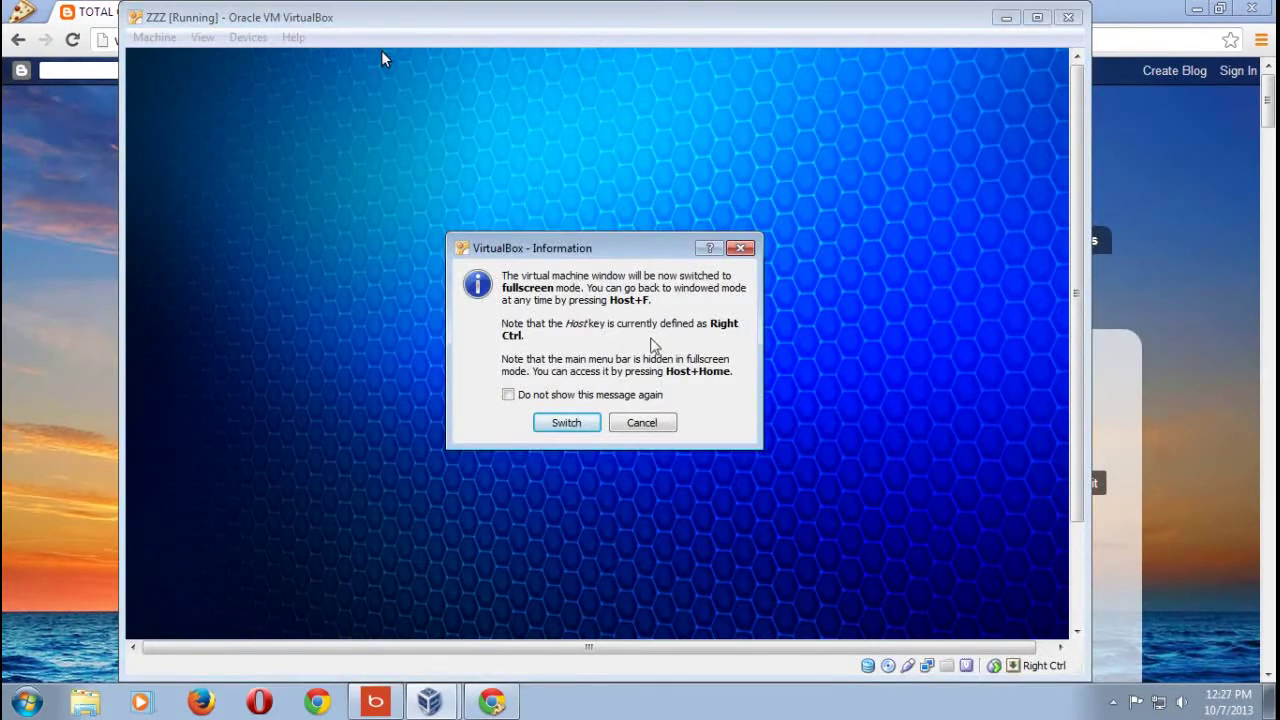
pyautogui.click(566, 423)
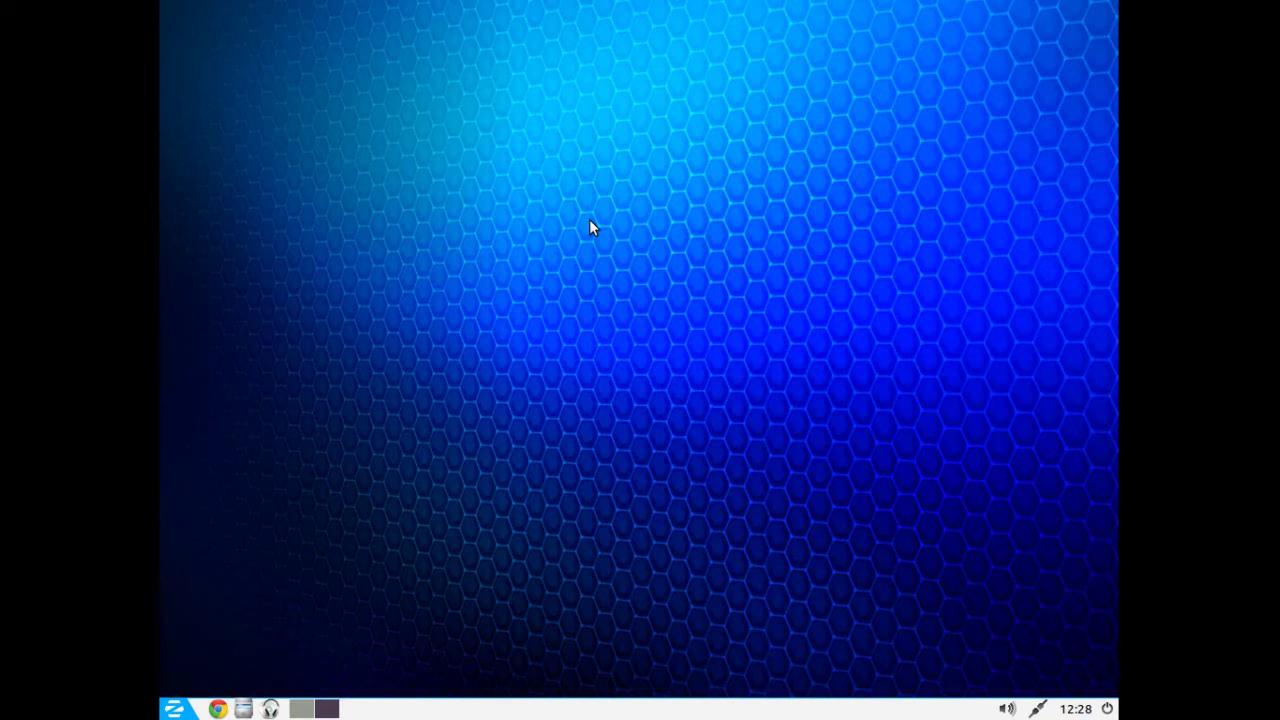
# Review the Desktop Preferences and browse the available wallpaper images without changing anything.
pyautogui.rightClick(575, 185)
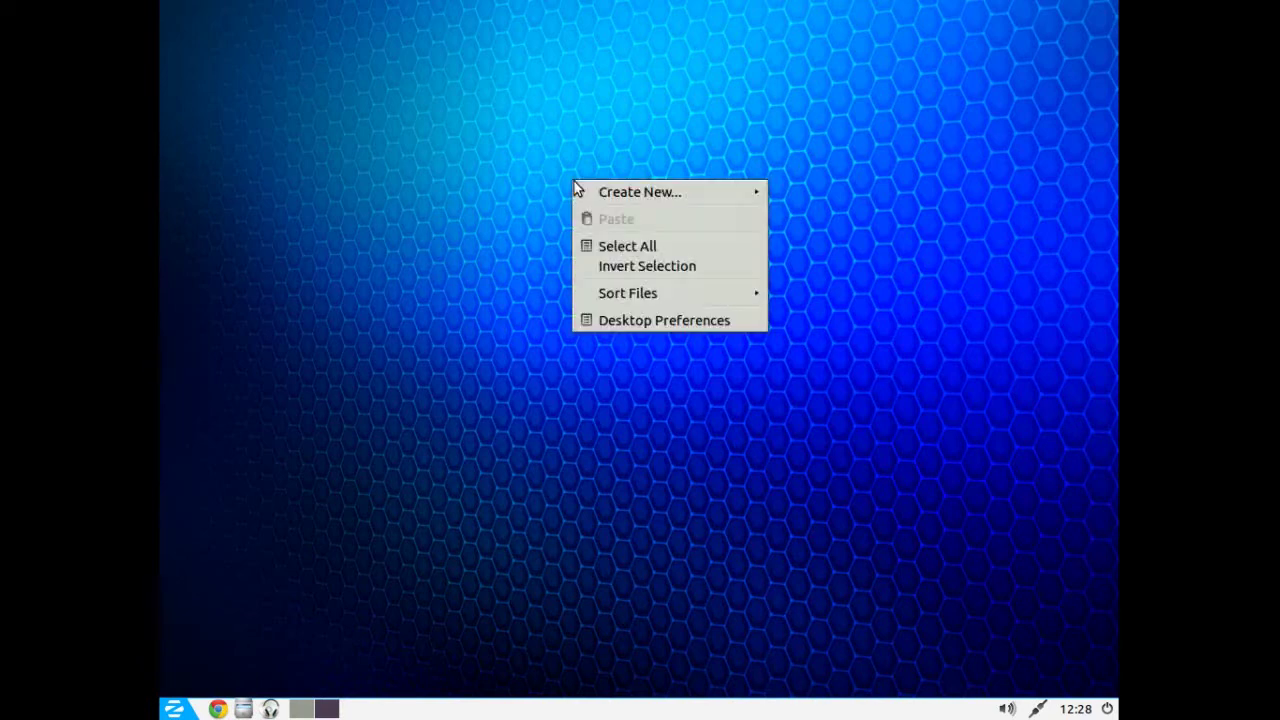
pyautogui.click(652, 320)
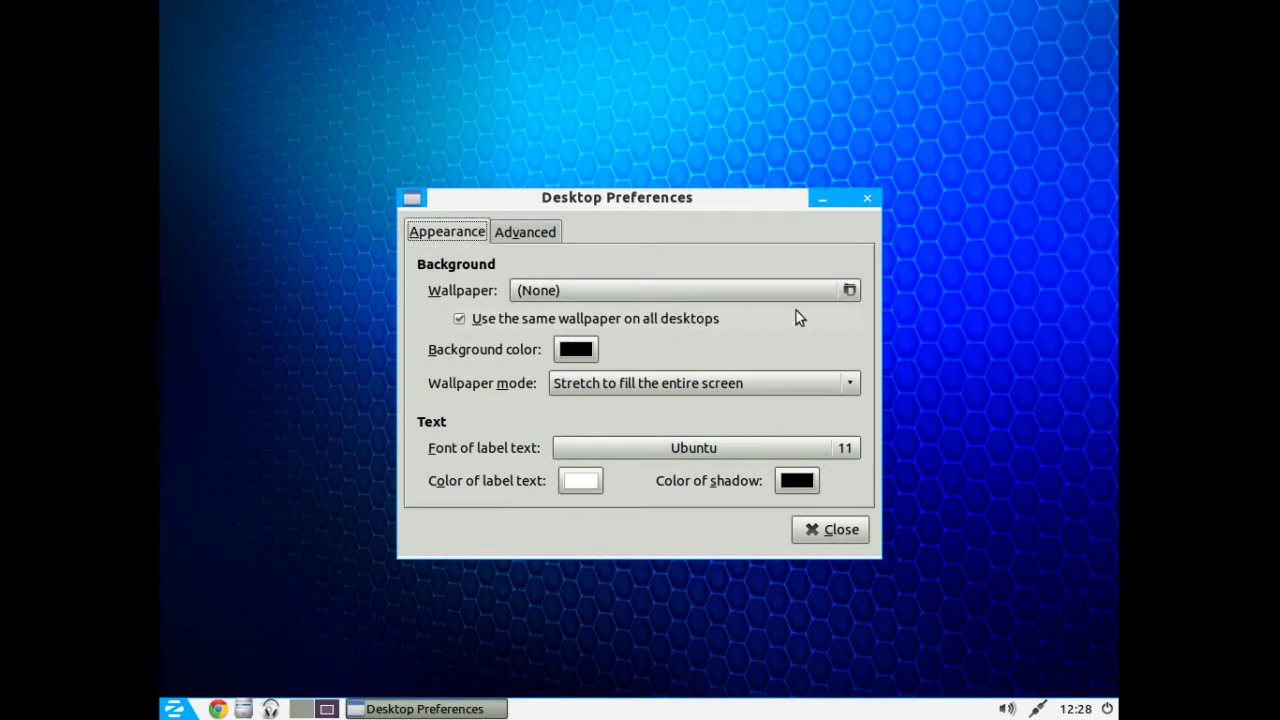
pyautogui.click(849, 290)
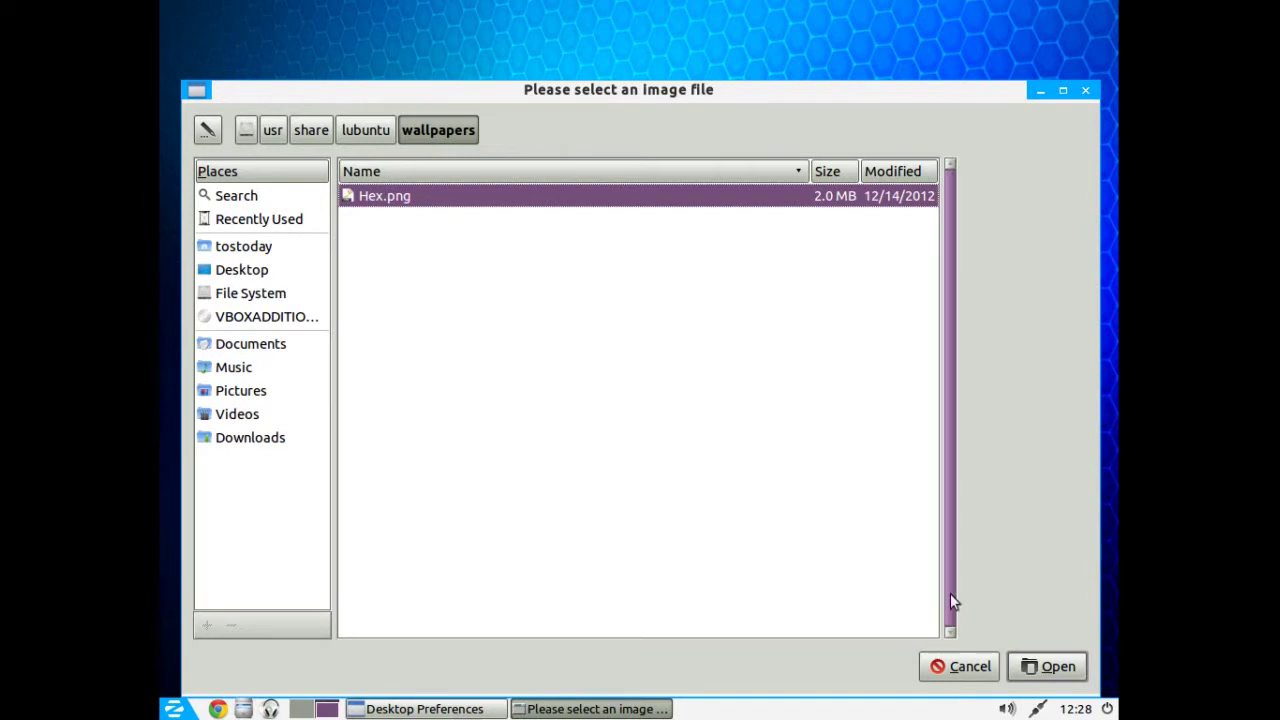
pyautogui.click(966, 665)
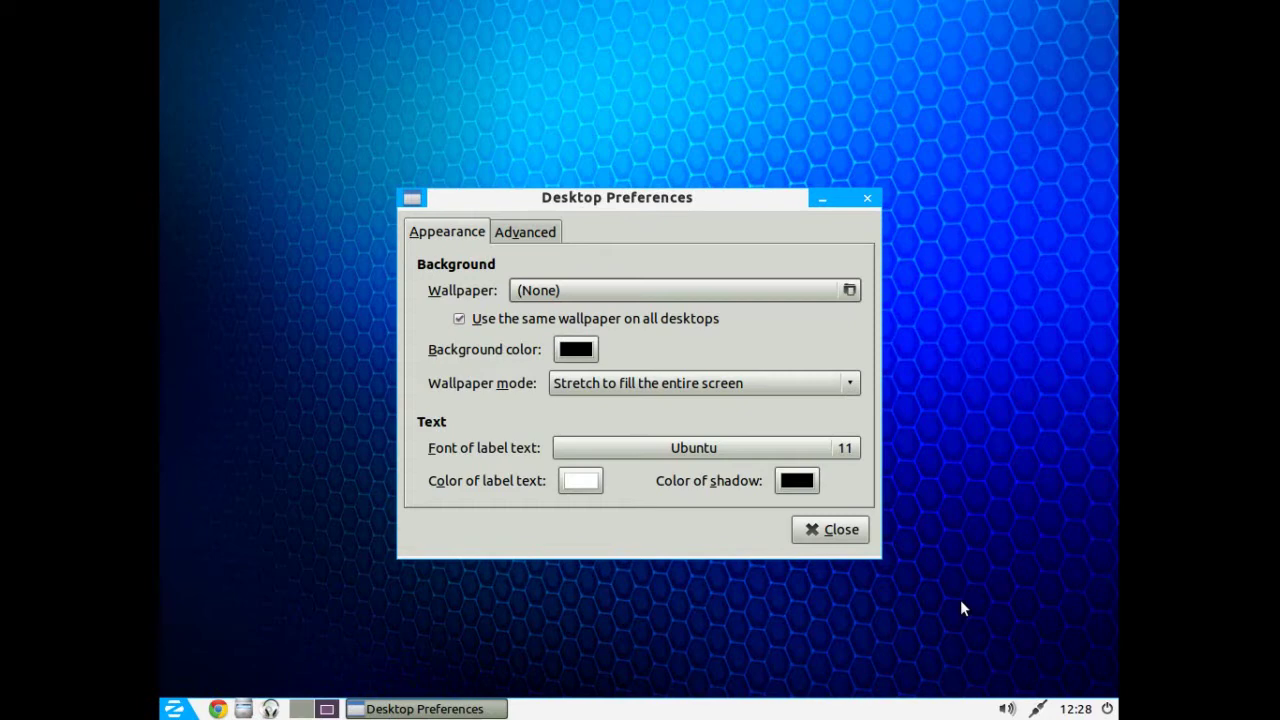
pyautogui.click(841, 531)
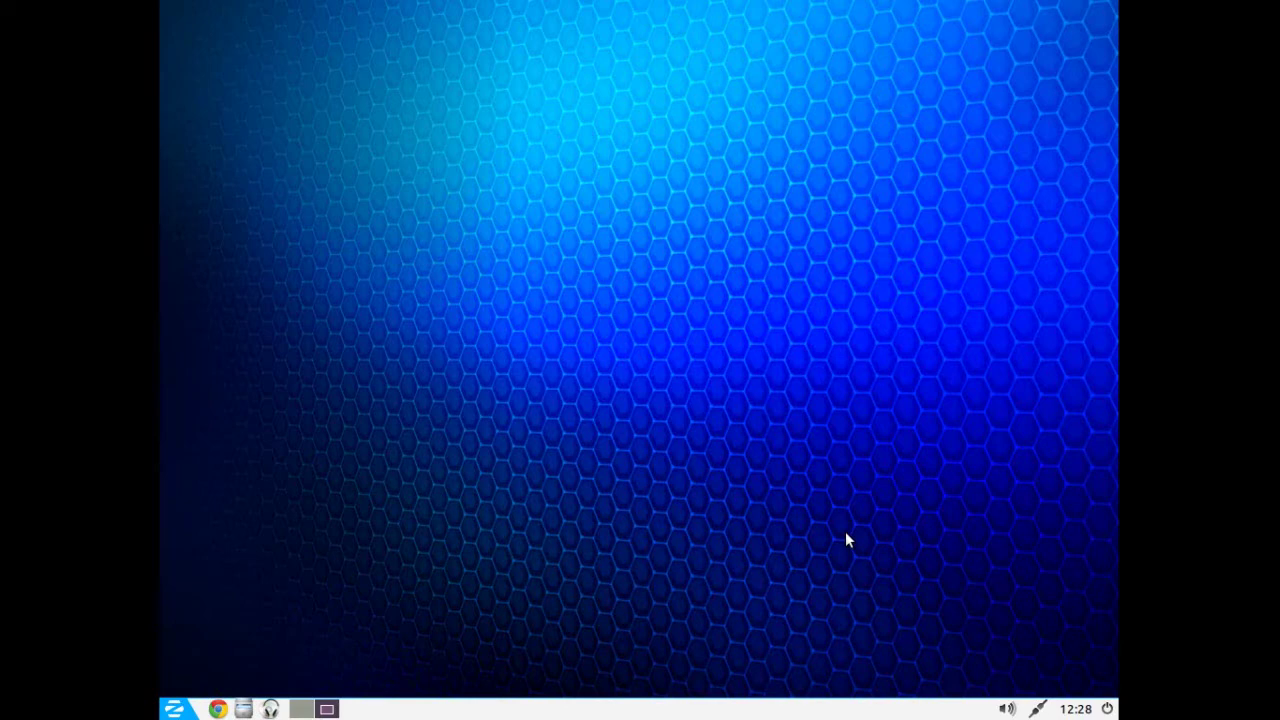
# Check the session's logout options and the calendar of the panel clock.
pyautogui.click(1108, 708)
pyautogui.click(754, 548)
pyautogui.click(1074, 709)
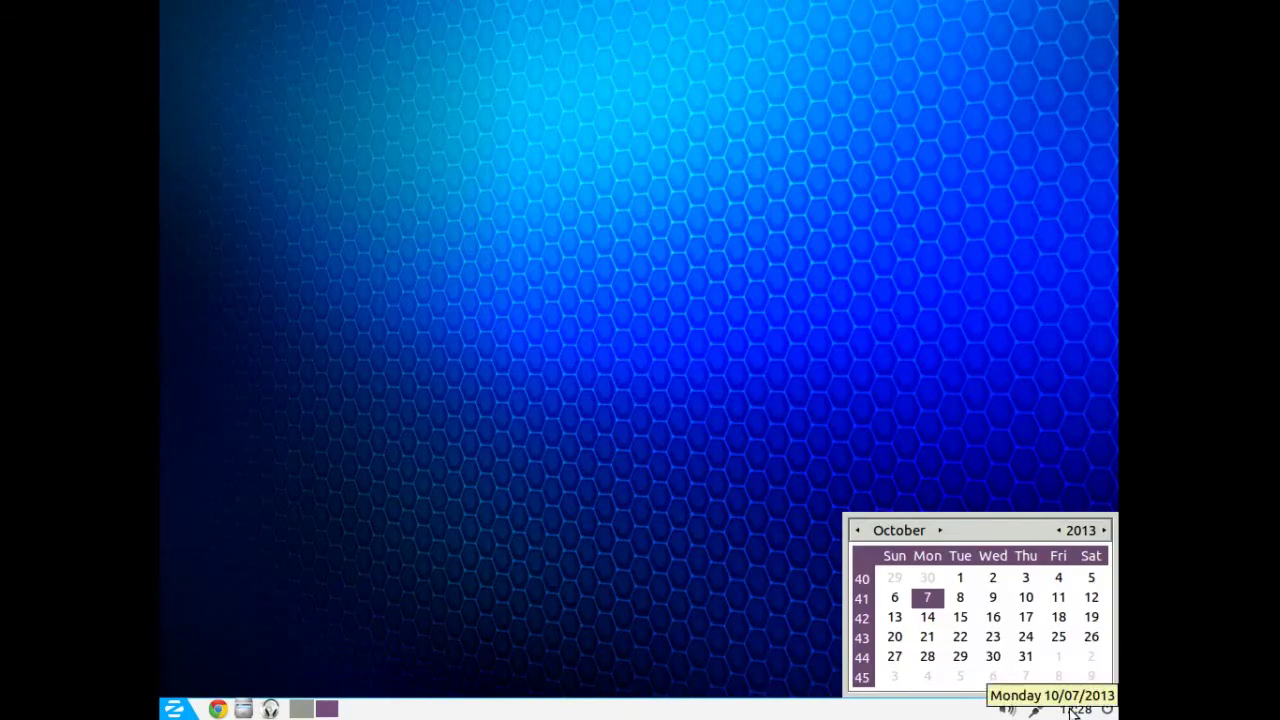
pyautogui.click(1072, 710)
# Review the Digital Clock settings and the volume control without changing either.
pyautogui.rightClick(1072, 711)
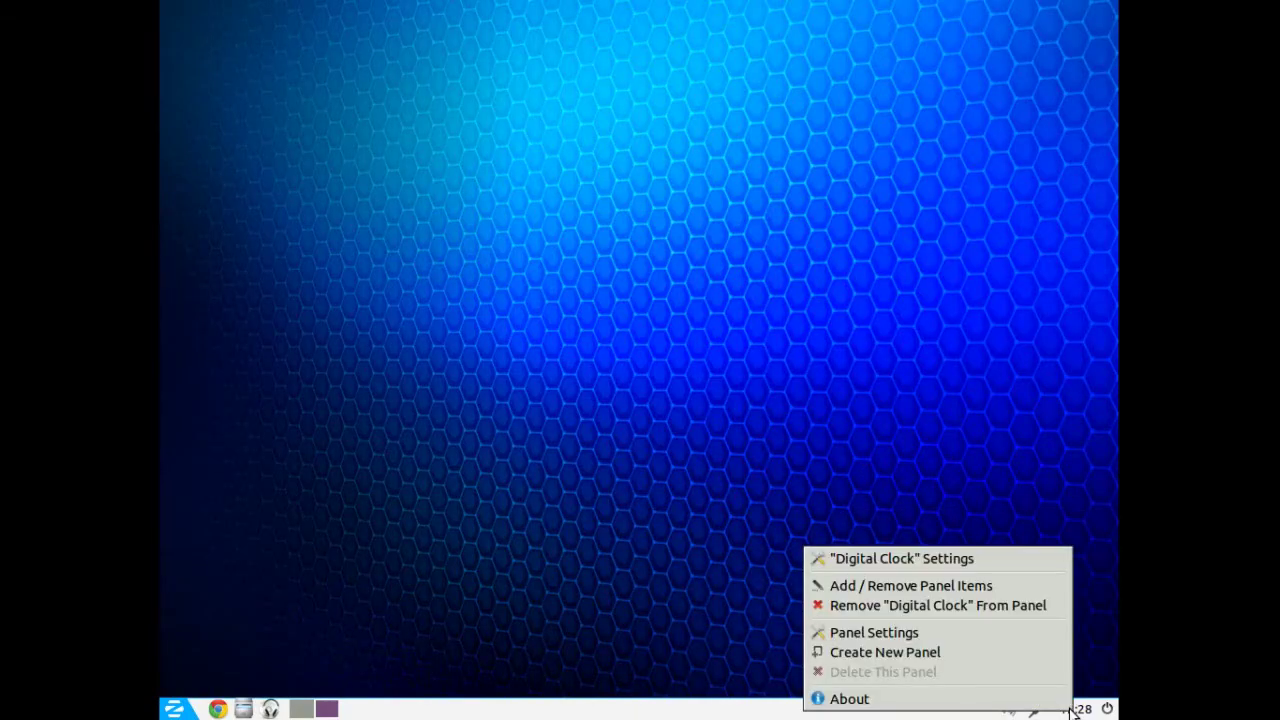
pyautogui.click(959, 559)
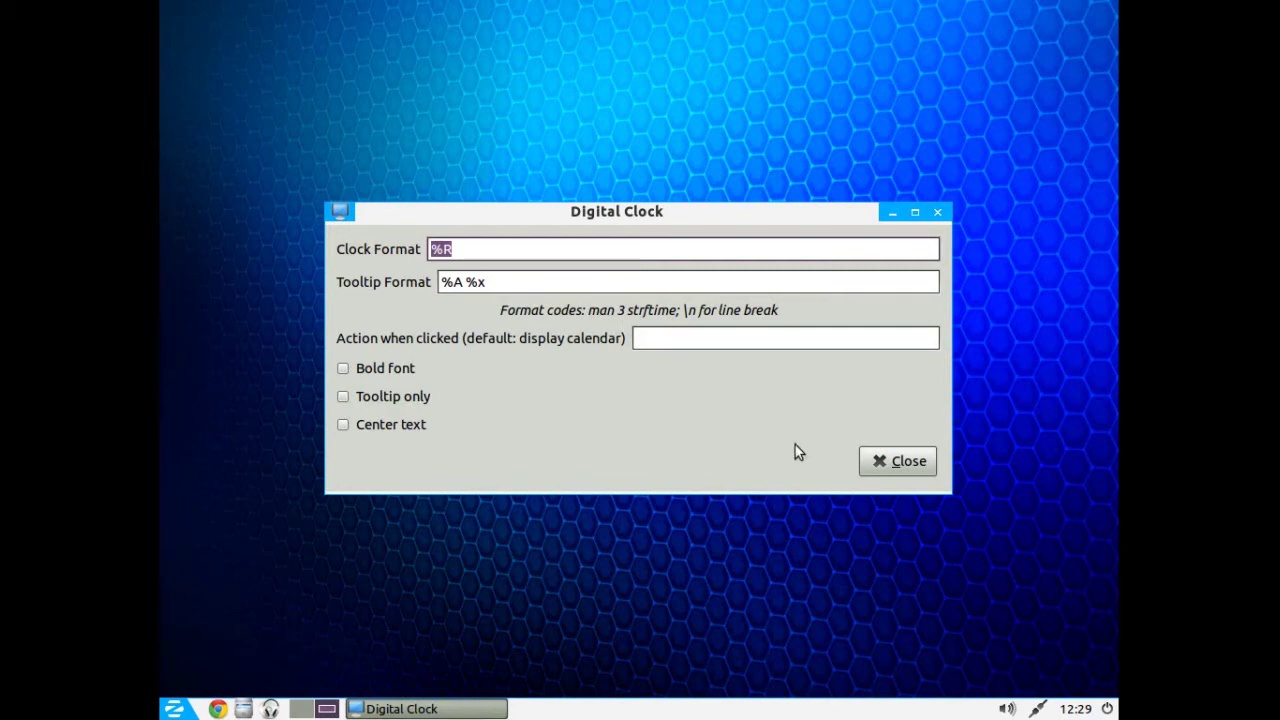
pyautogui.click(889, 465)
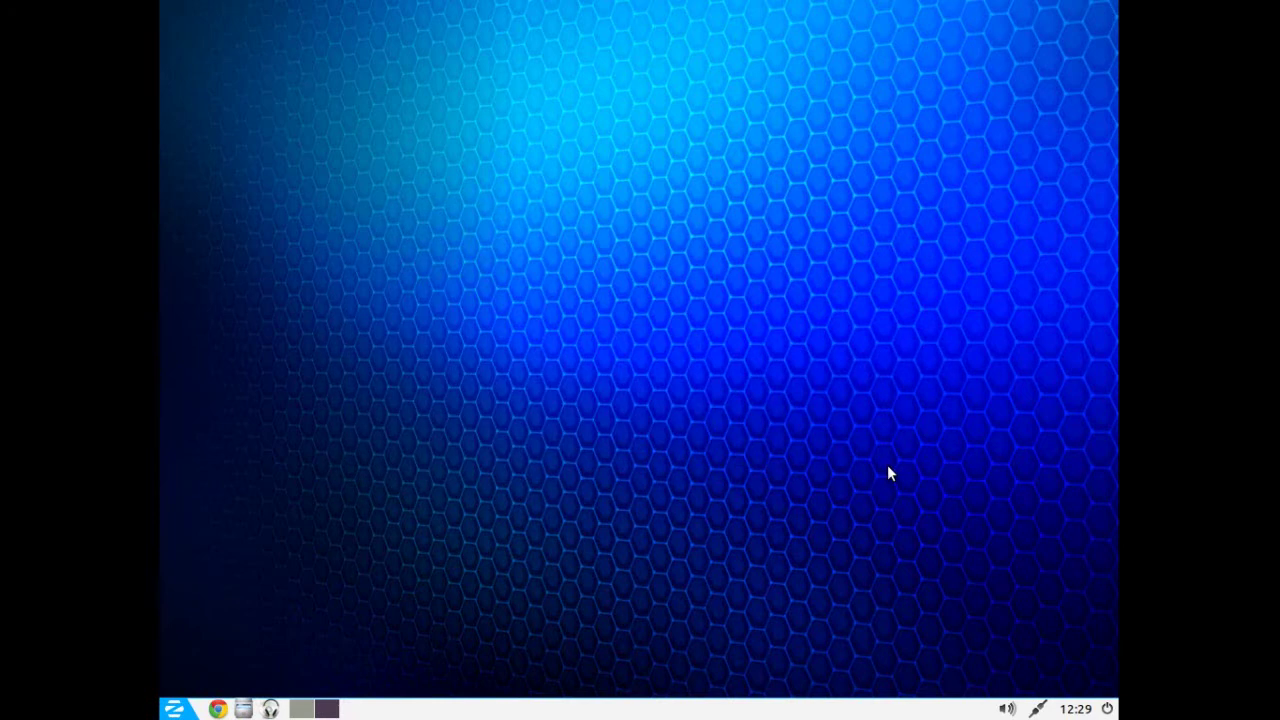
pyautogui.click(1010, 709)
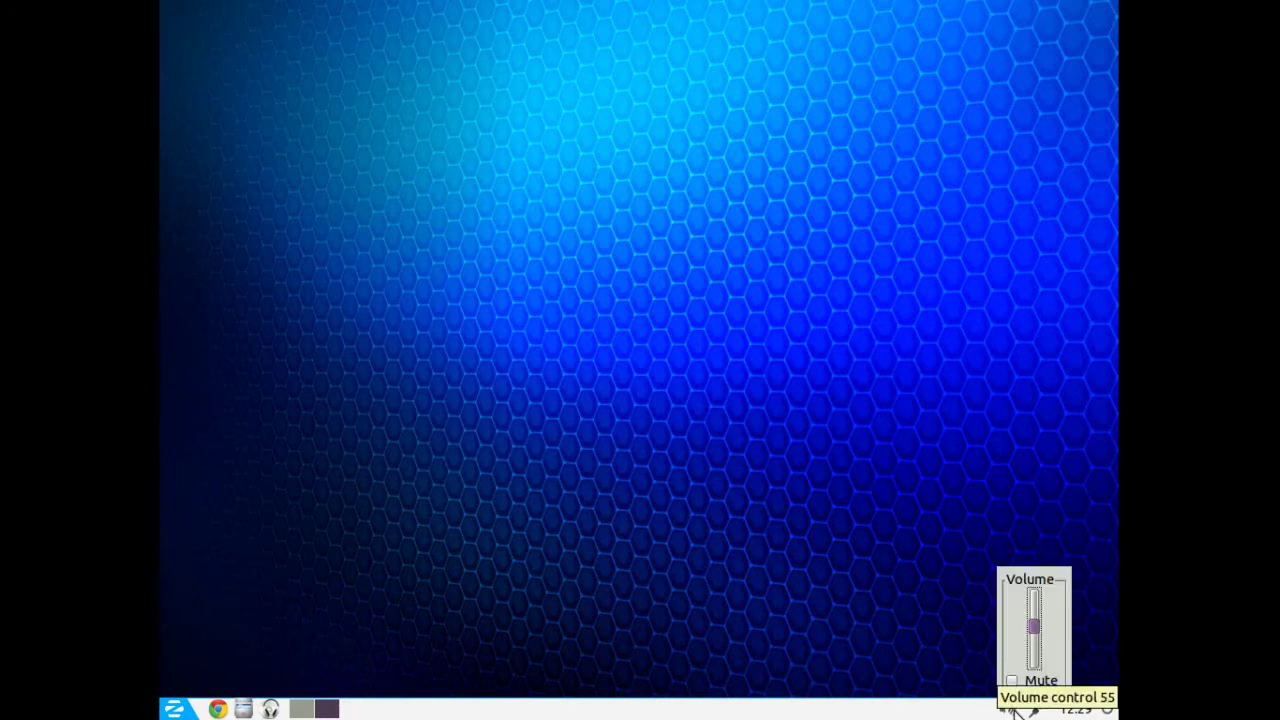
pyautogui.click(1010, 709)
# Review the Geometry, Appearance, Panel Applets and Advanced options in the Panel Preferences, and close them unchanged.
pyautogui.rightClick(910, 710)
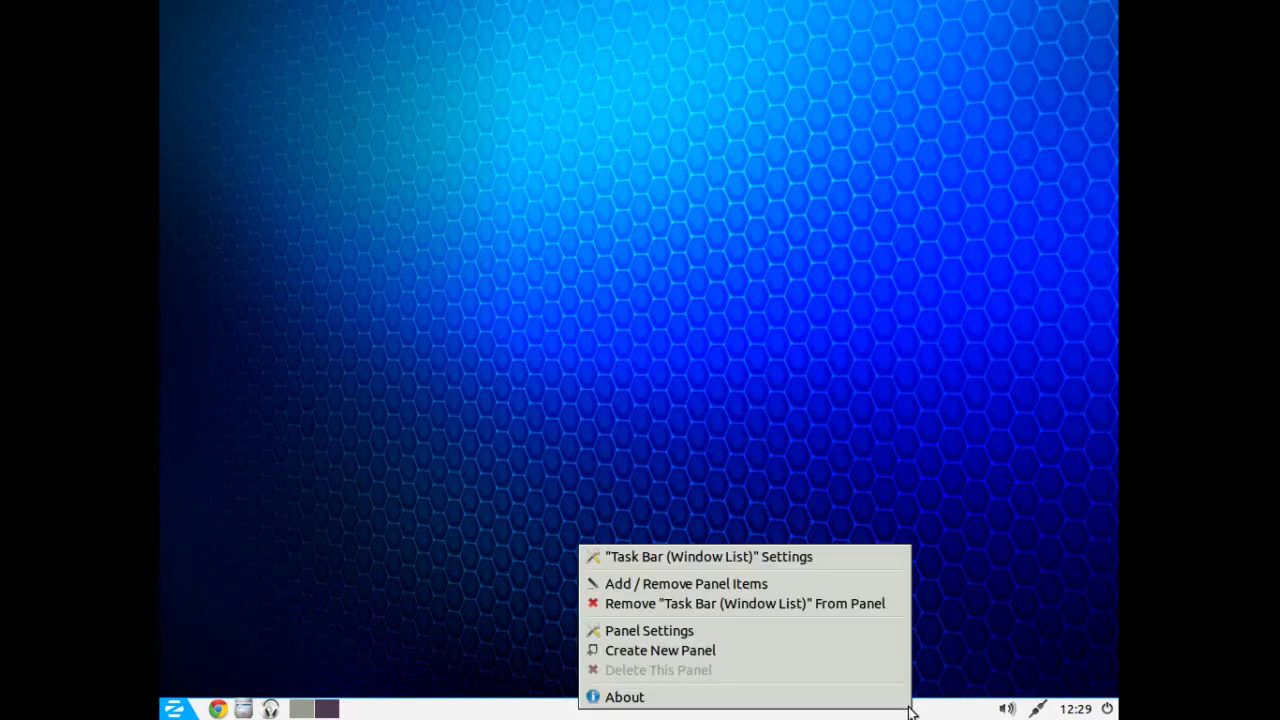
pyautogui.click(822, 634)
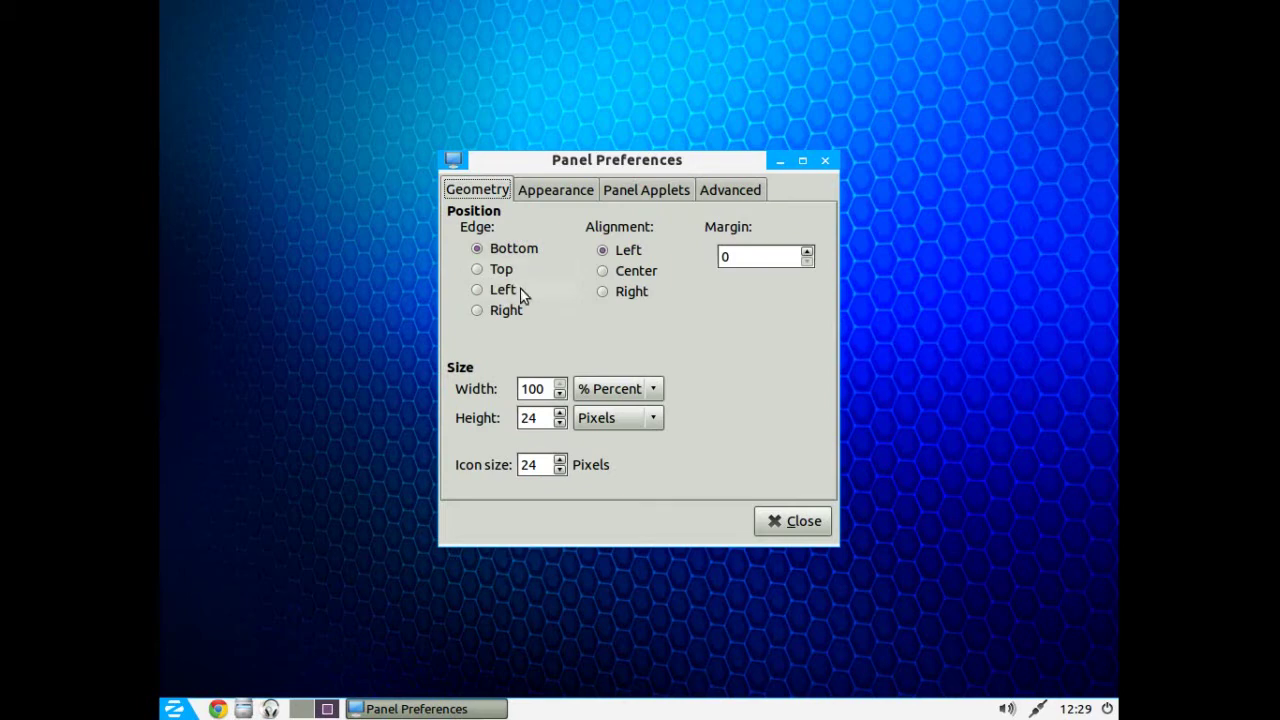
pyautogui.click(558, 193)
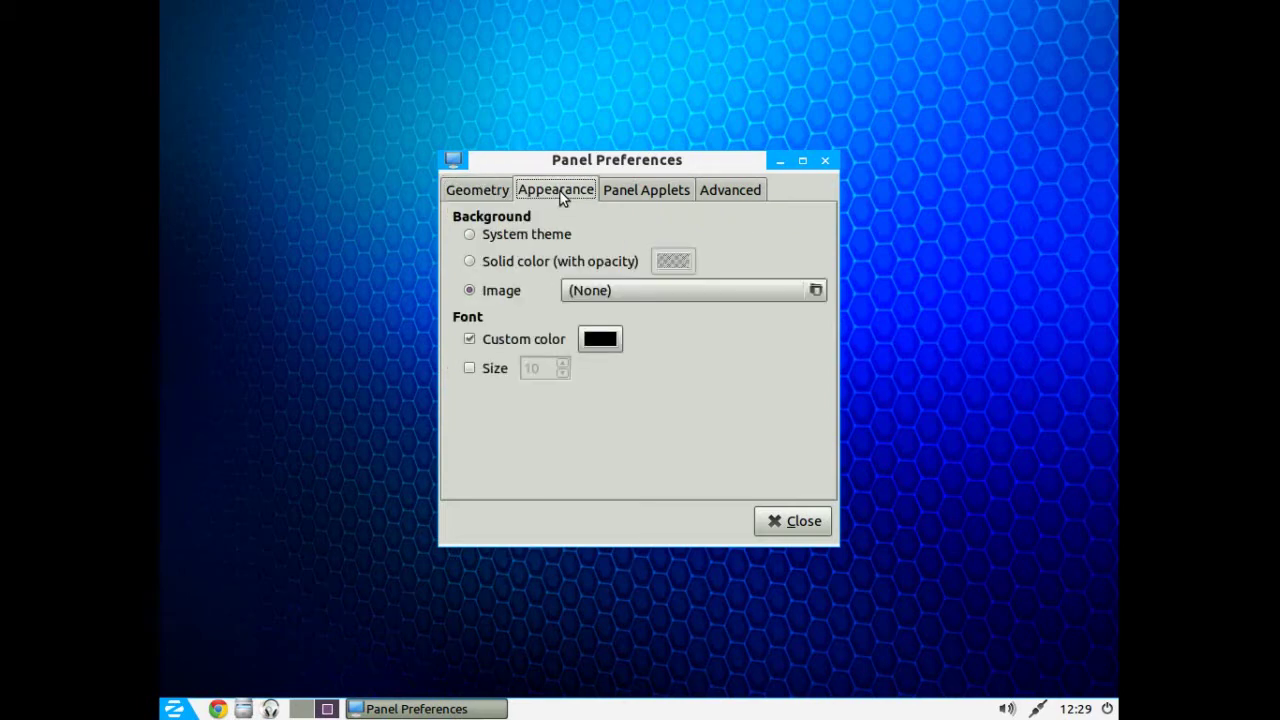
pyautogui.click(634, 192)
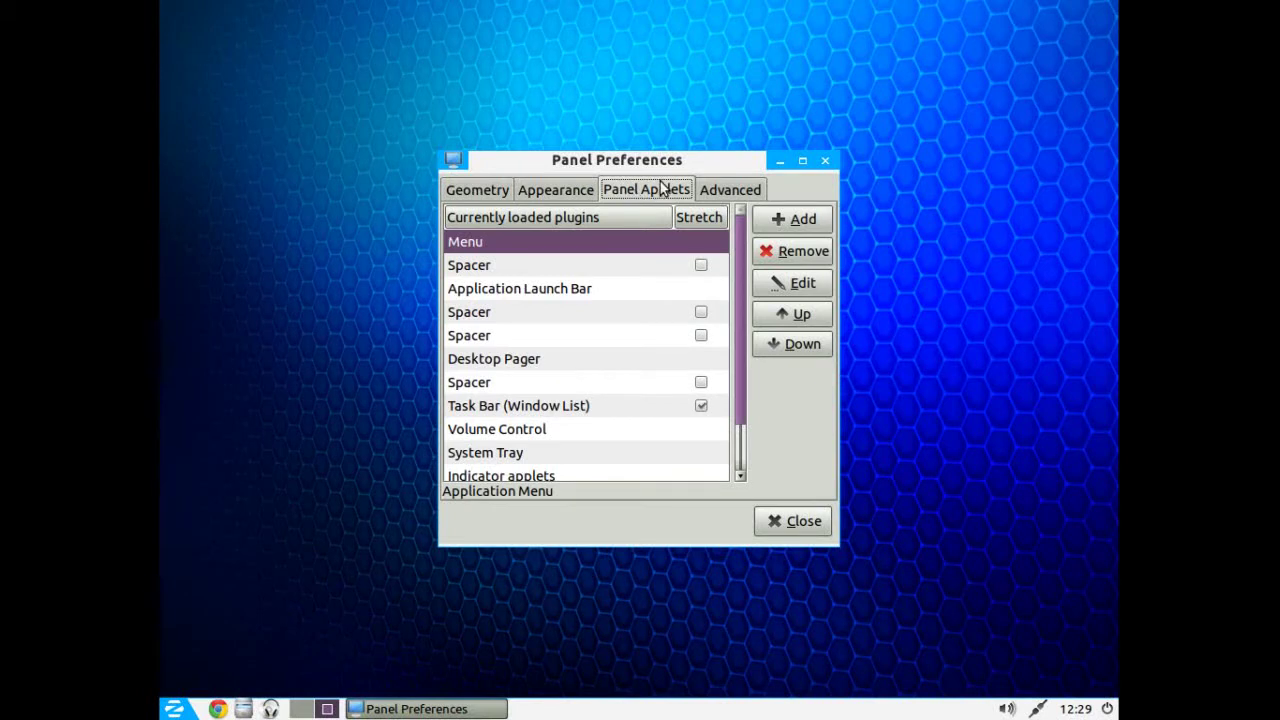
pyautogui.click(715, 190)
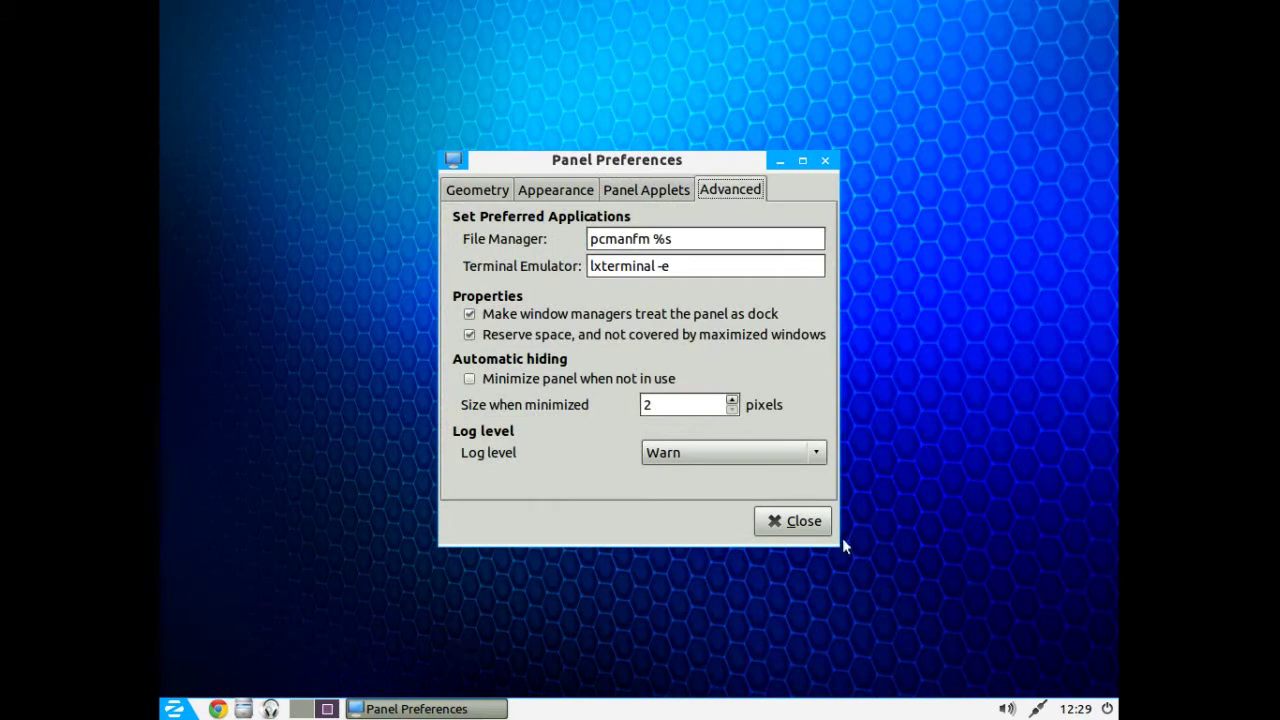
pyautogui.click(814, 528)
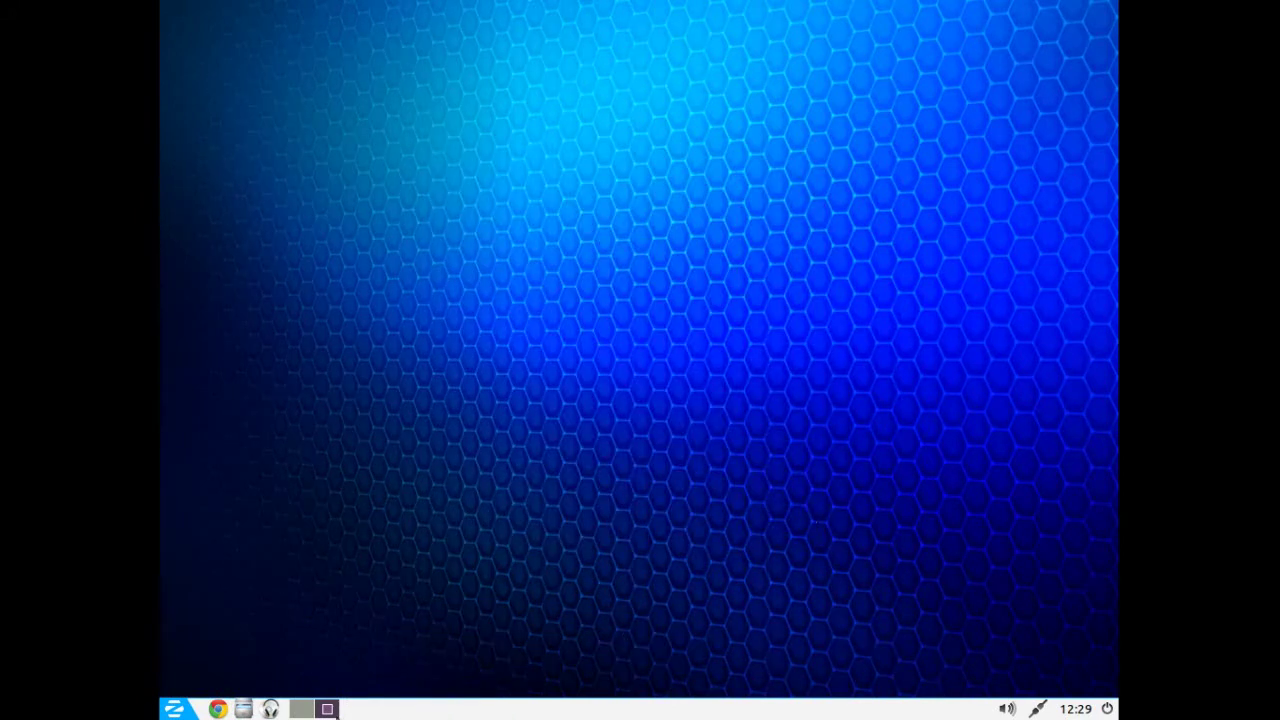
# Switch back and forth between the two virtual desktops, ending on desktop 1.
pyautogui.click(303, 710)
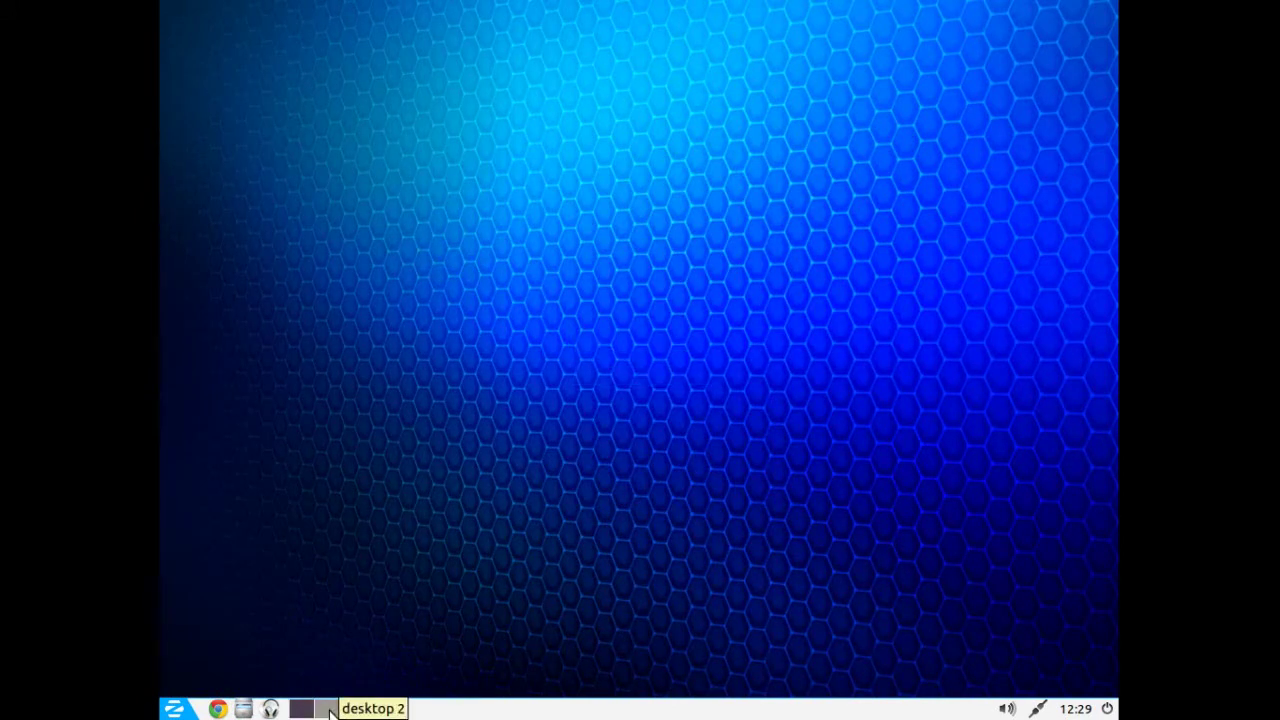
pyautogui.click(330, 712)
pyautogui.click(302, 710)
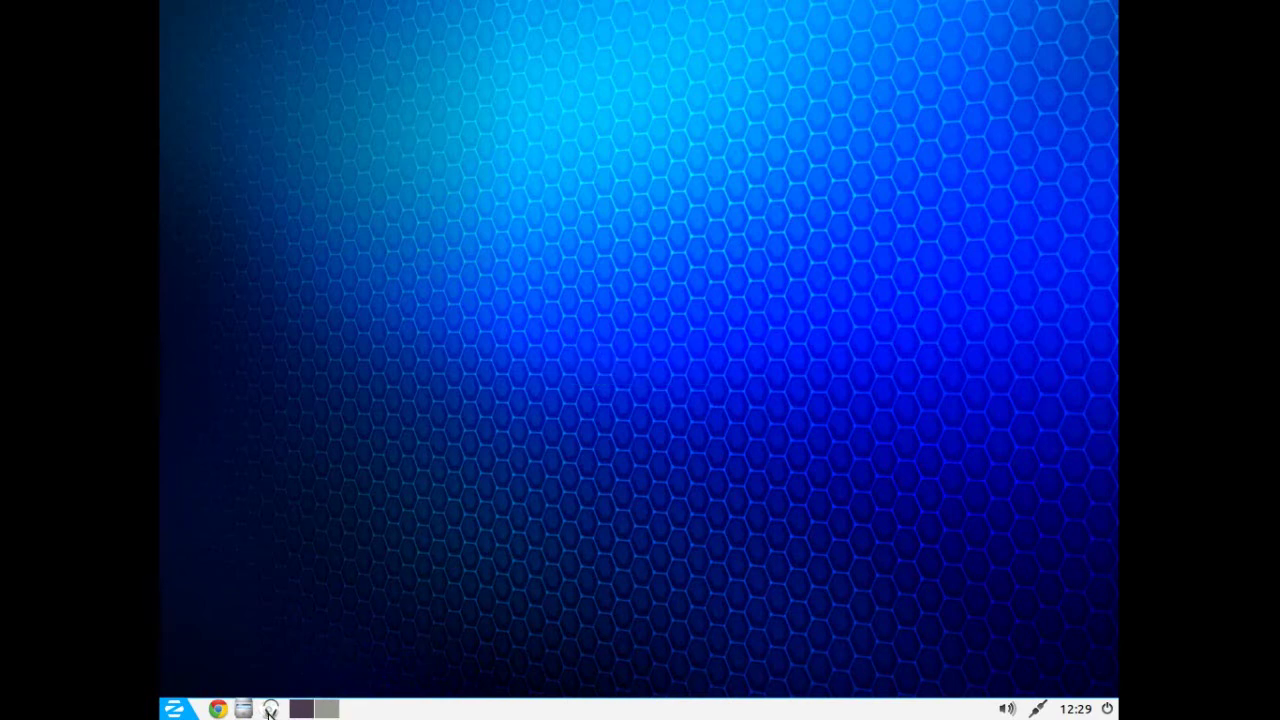
# Open the Audacious music player for a look and close it again.
pyautogui.click(270, 710)
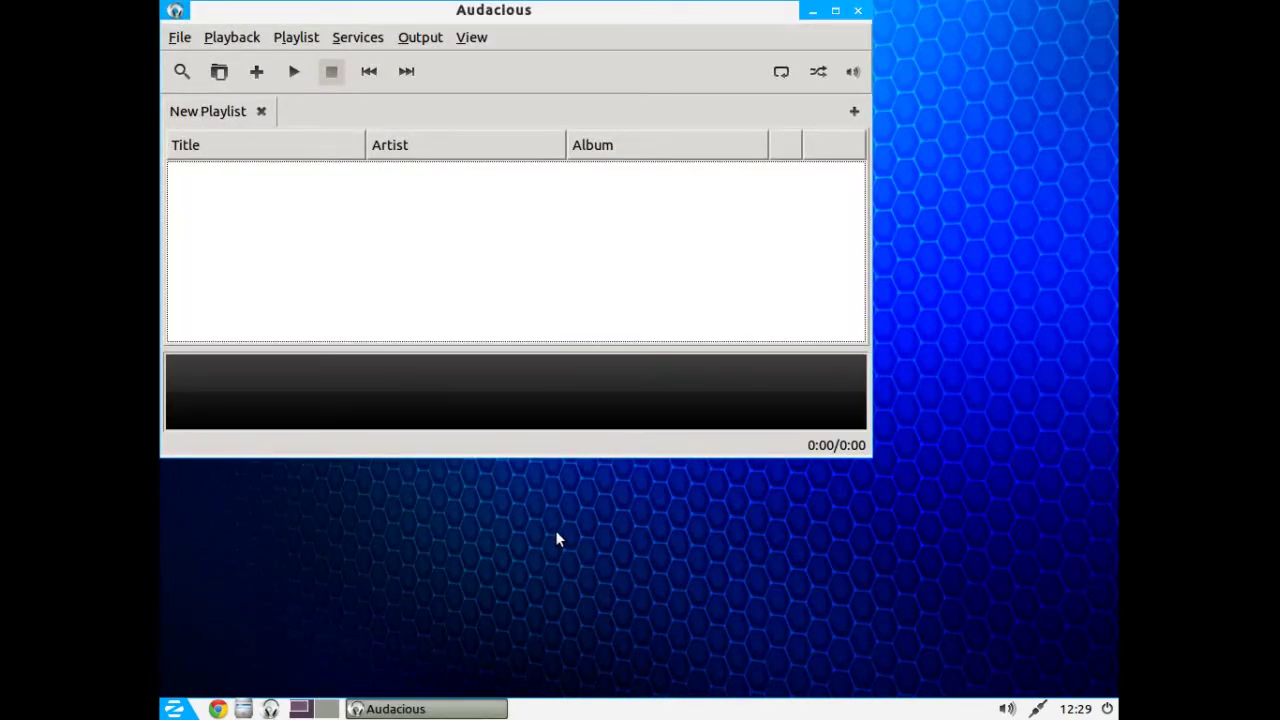
pyautogui.click(858, 11)
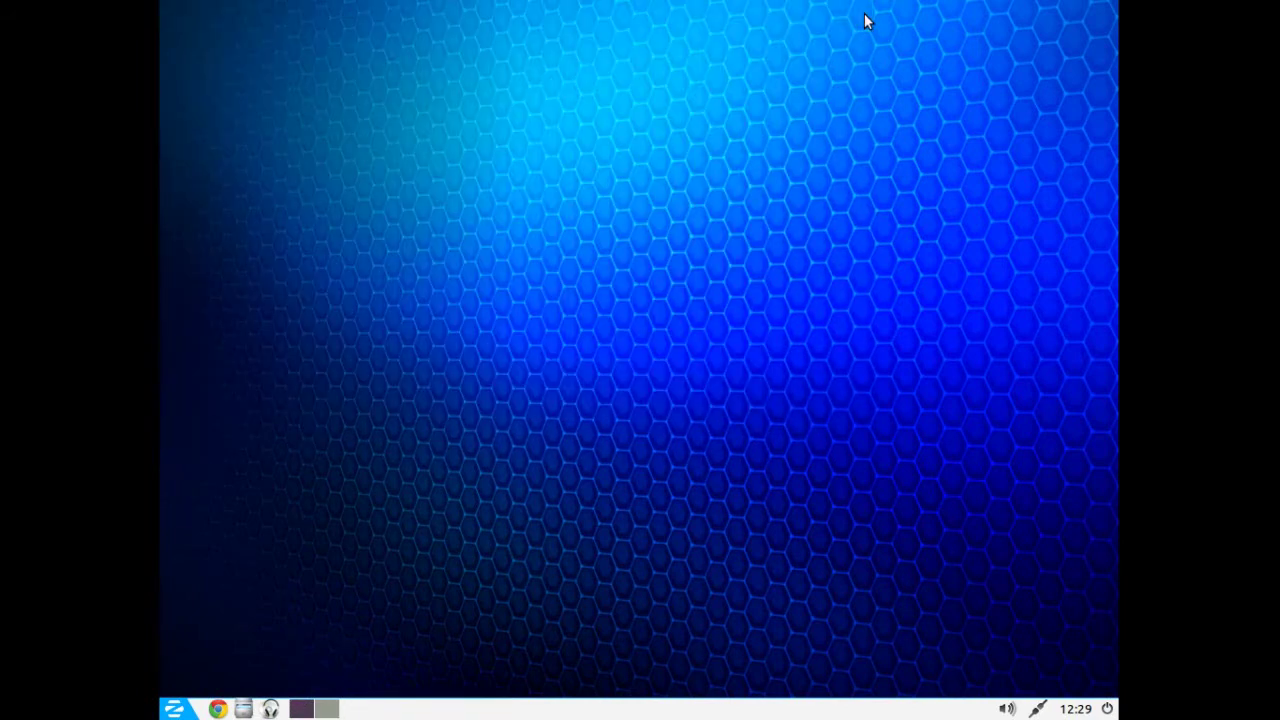
# Open the home folder in the file manager, try Thumbnail and Compact View, return to Thumbnail View and close the window.
pyautogui.click(245, 709)
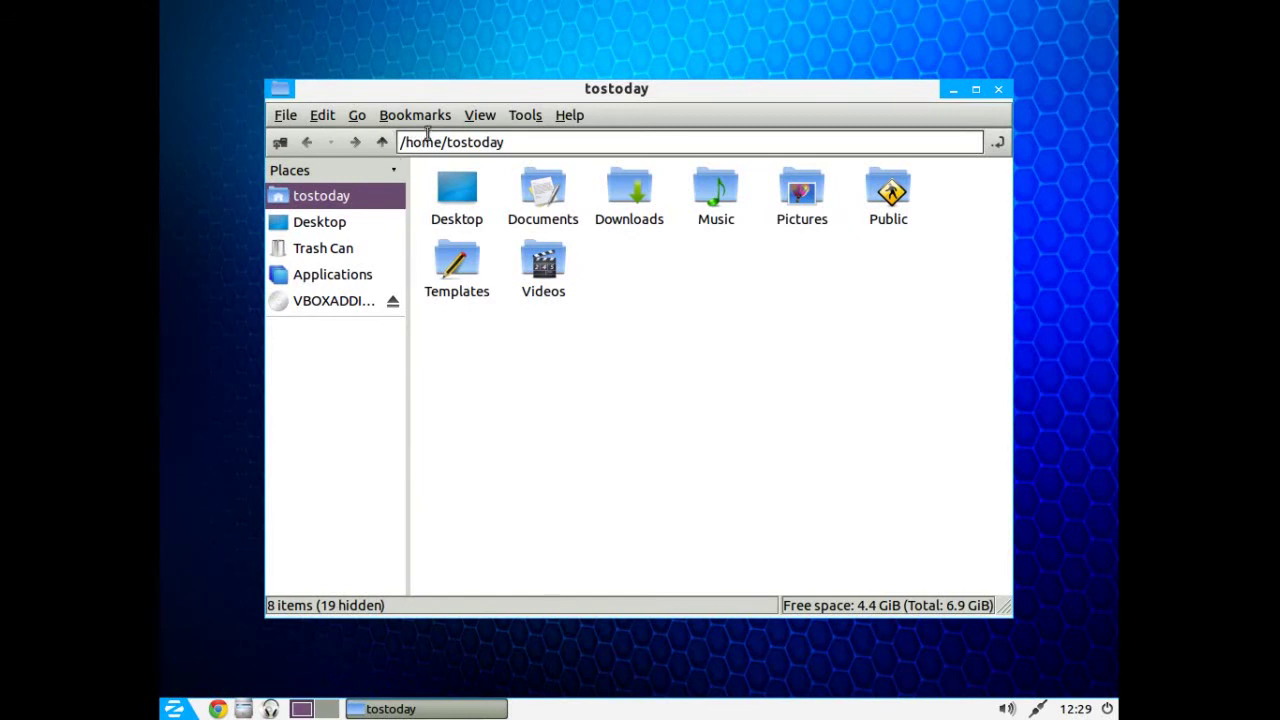
pyautogui.click(478, 116)
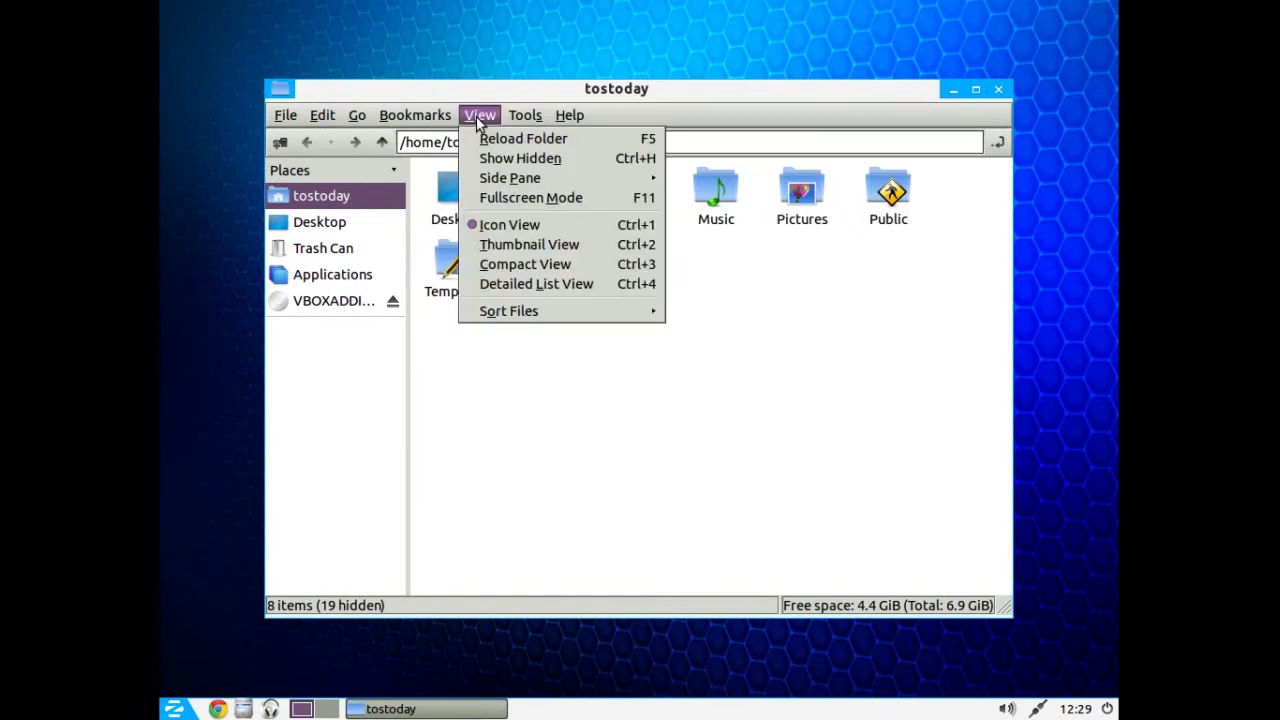
pyautogui.click(516, 244)
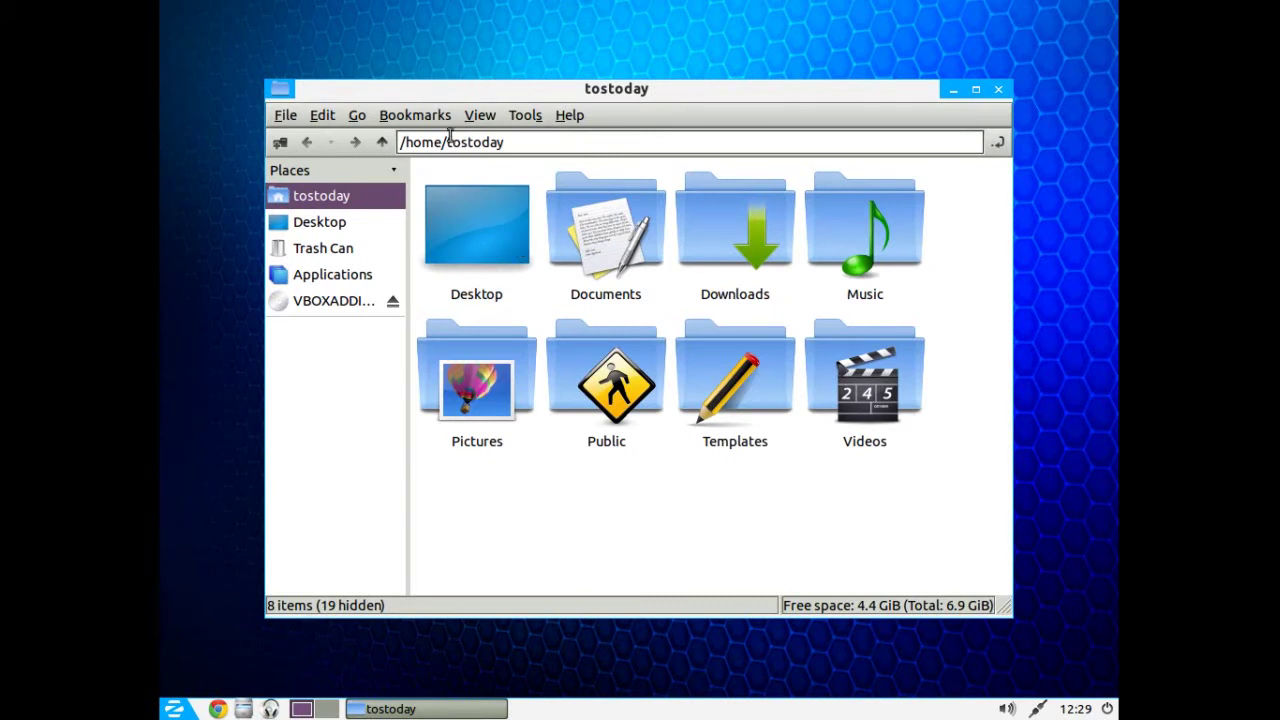
pyautogui.click(480, 116)
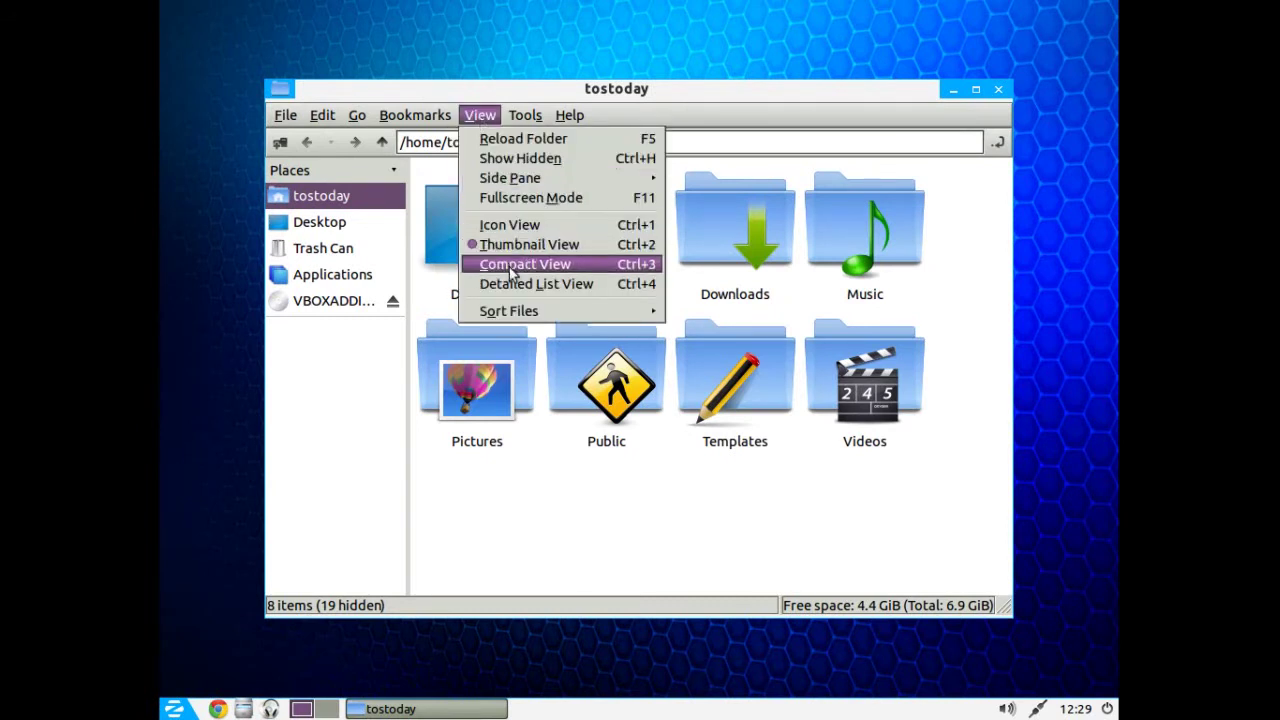
pyautogui.click(511, 266)
pyautogui.click(481, 116)
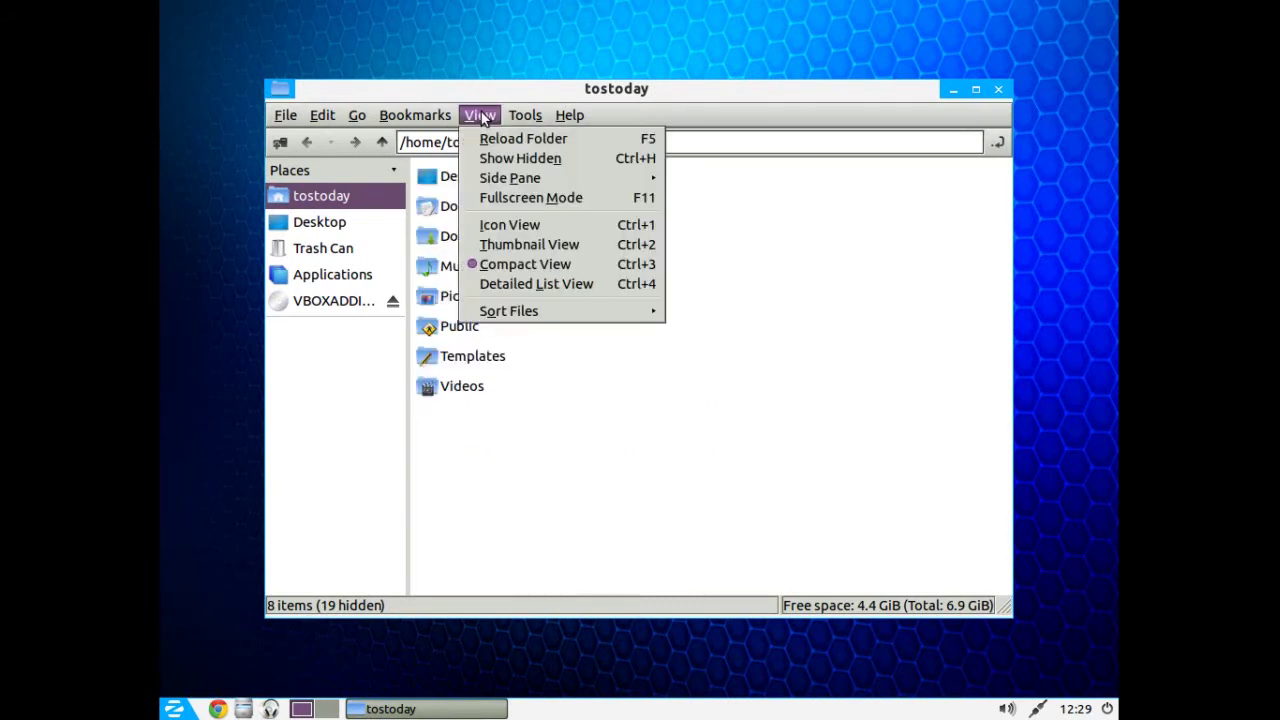
pyautogui.click(535, 248)
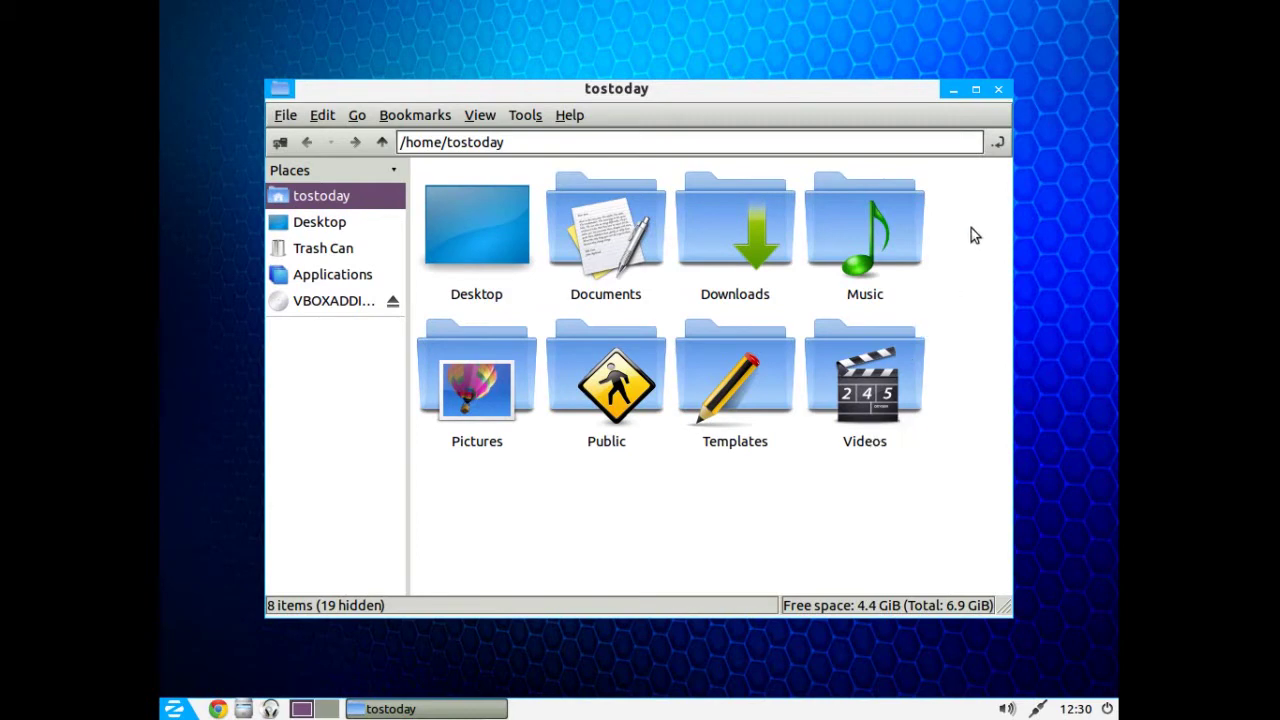
pyautogui.click(998, 92)
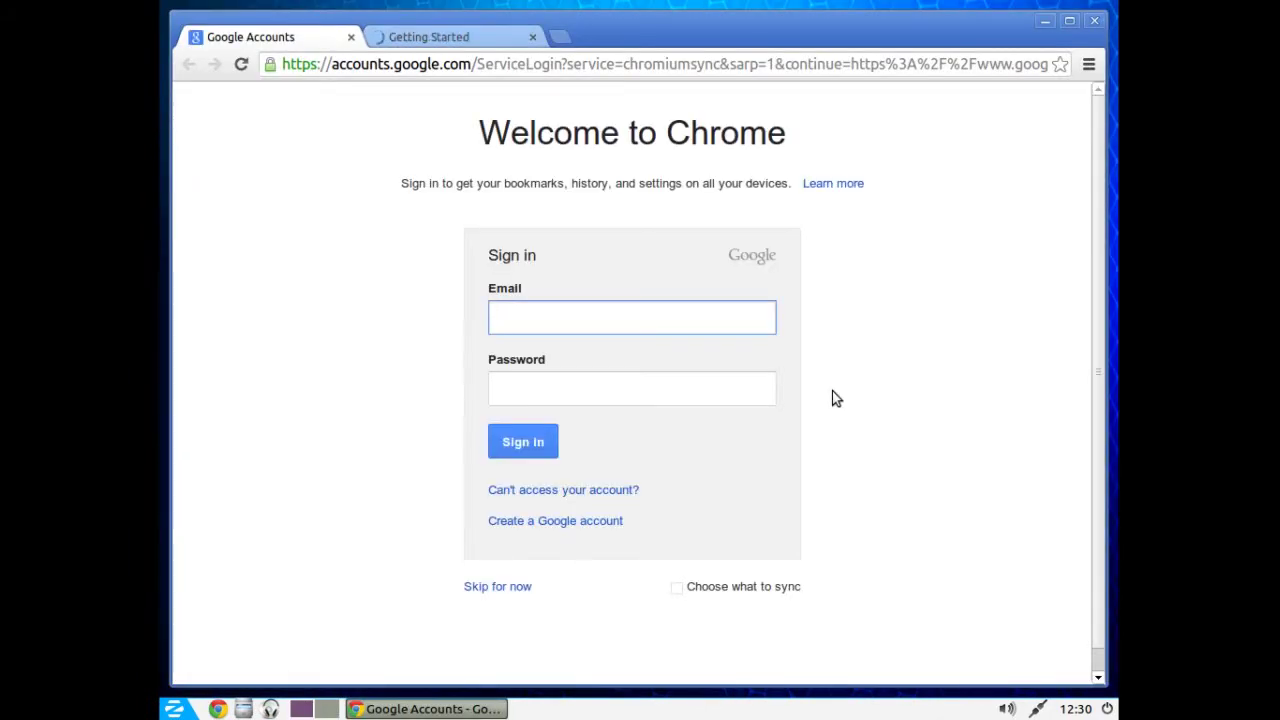
# Close the Google Chrome window showing the sign-in page.
pyautogui.click(1094, 20)
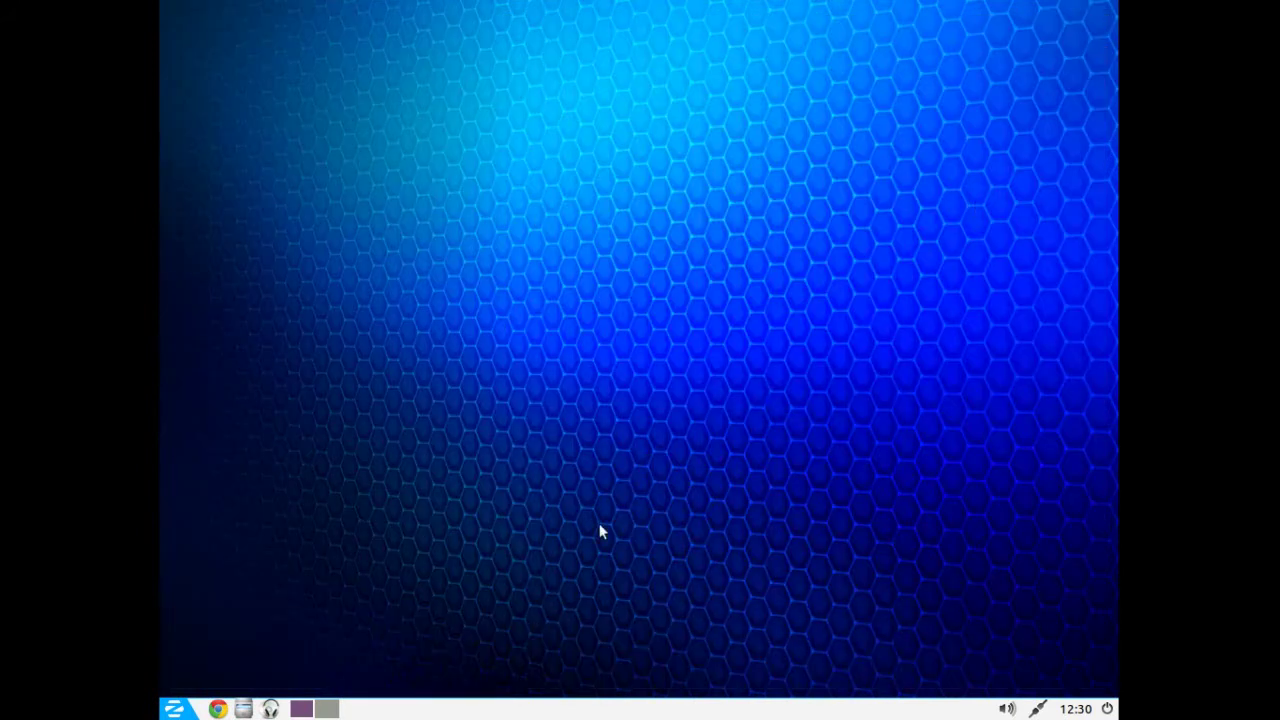
# Browse the Graphics and Internet applications, open Zorin Web Browser Manager with the administrator password for a look, and close it.
pyautogui.click(173, 709)
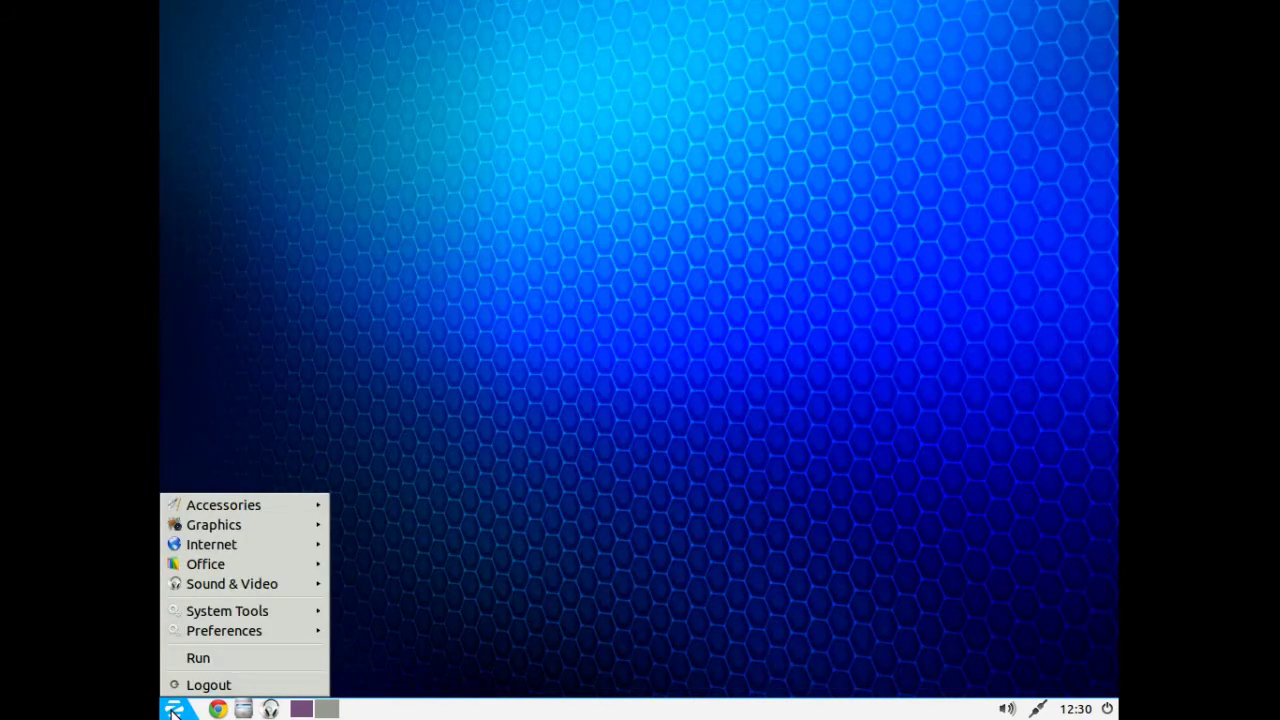
pyautogui.moveTo(264, 506)
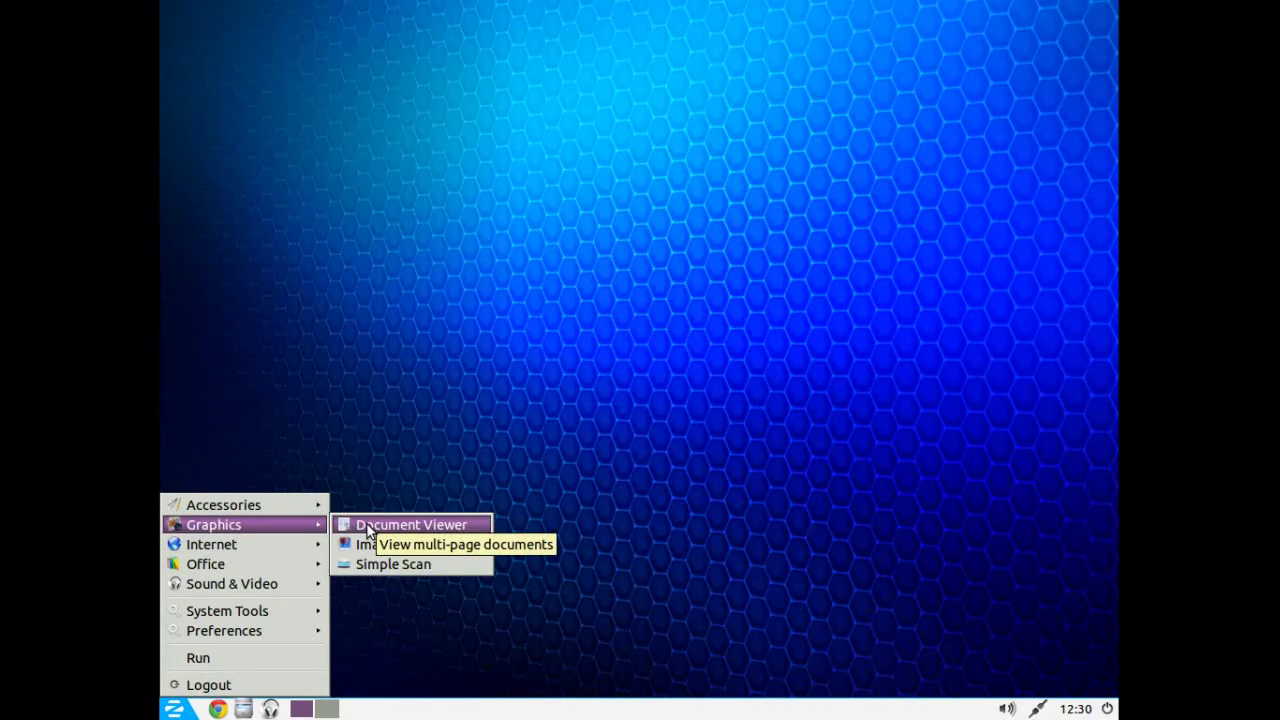
pyautogui.moveTo(310, 552)
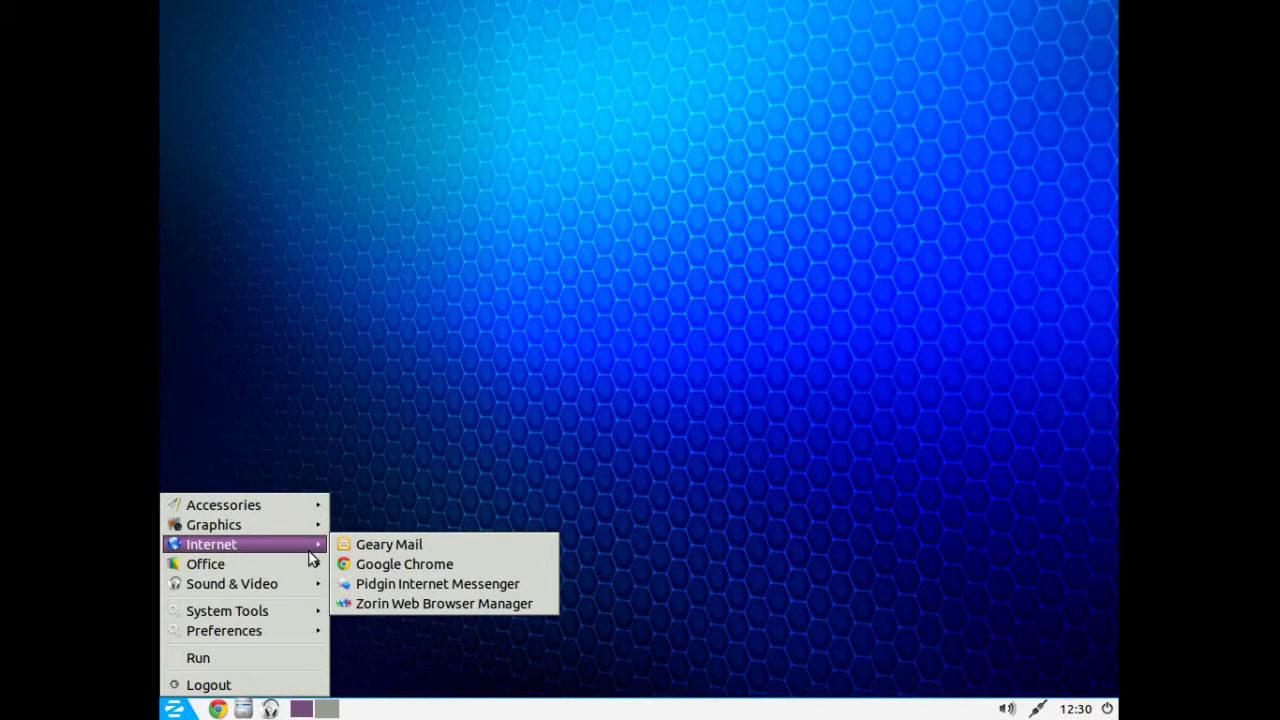
pyautogui.click(433, 604)
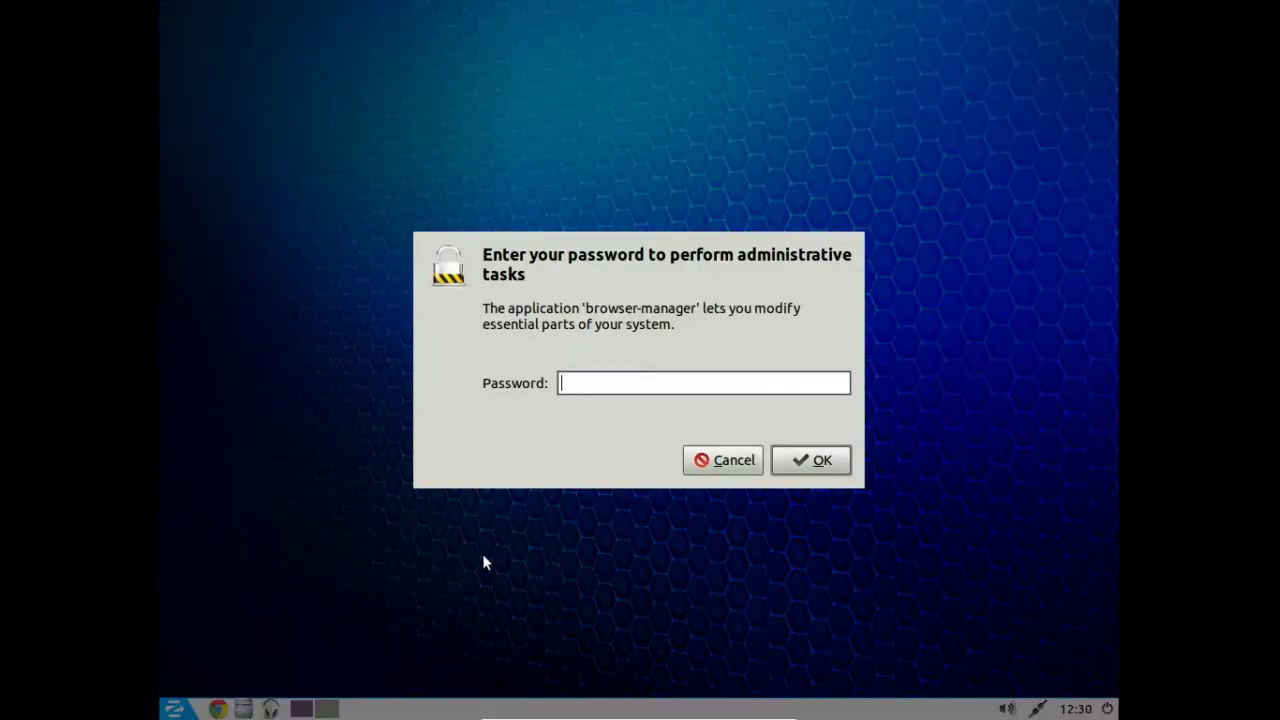
pyautogui.write('•••')
pyautogui.press('Return')
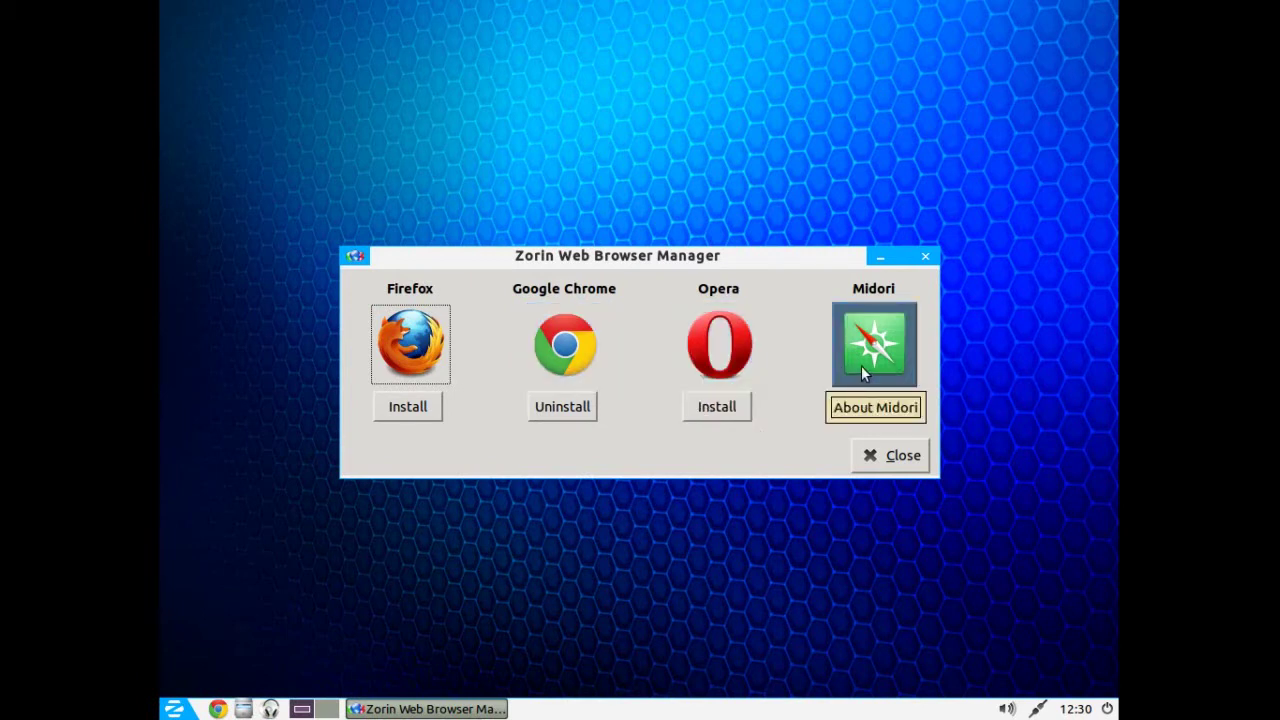
pyautogui.click(890, 452)
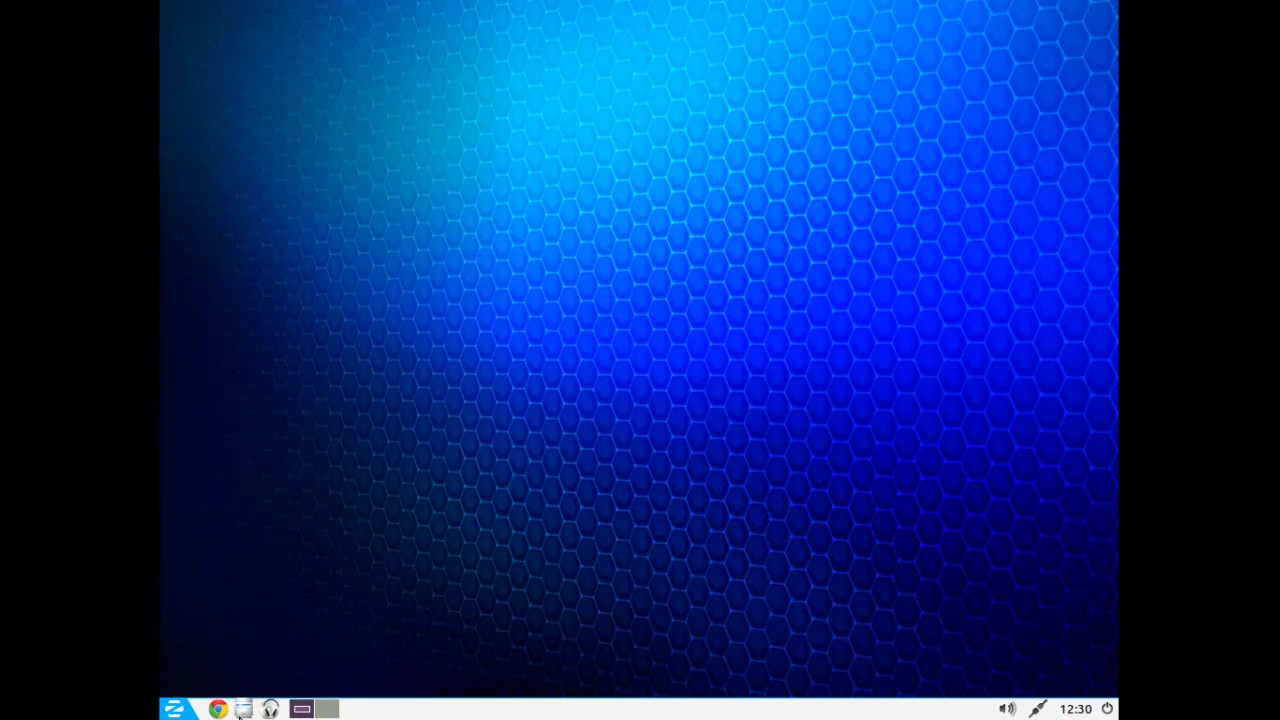
# Open the AbiWord word processor from the Office applications for a look and close it again.
pyautogui.click(176, 709)
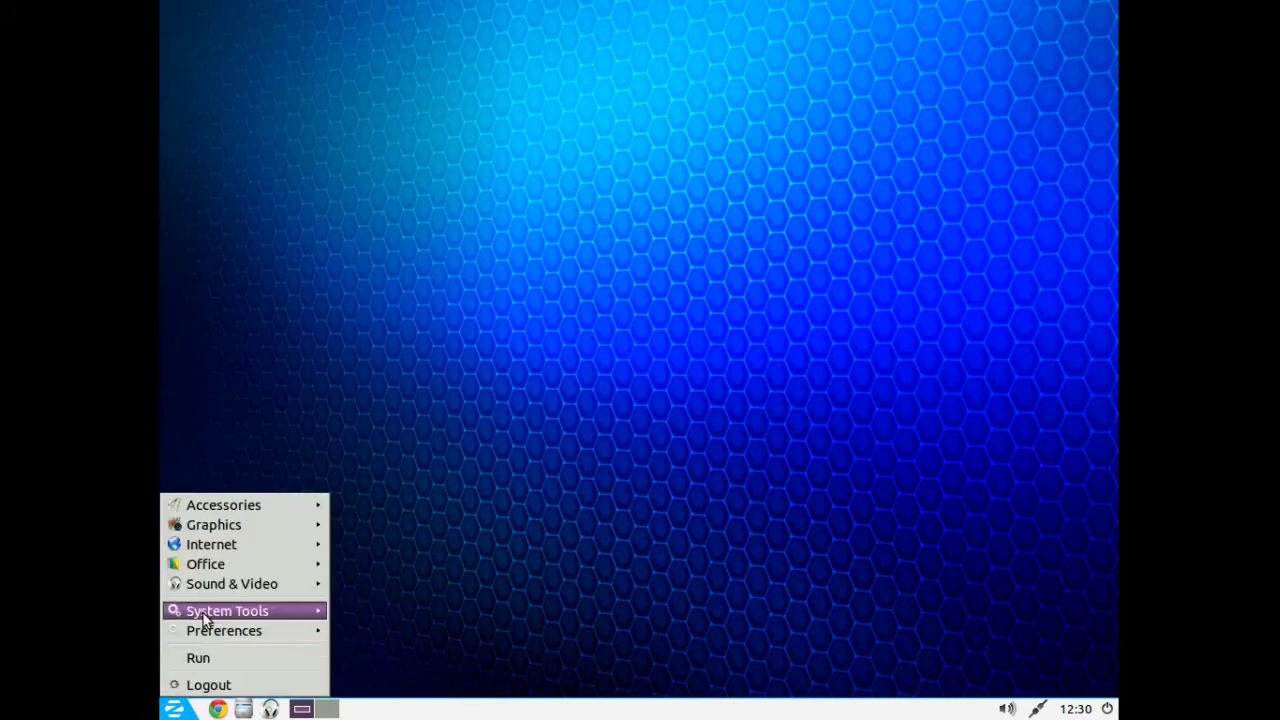
pyautogui.moveTo(222, 550)
pyautogui.moveTo(227, 573)
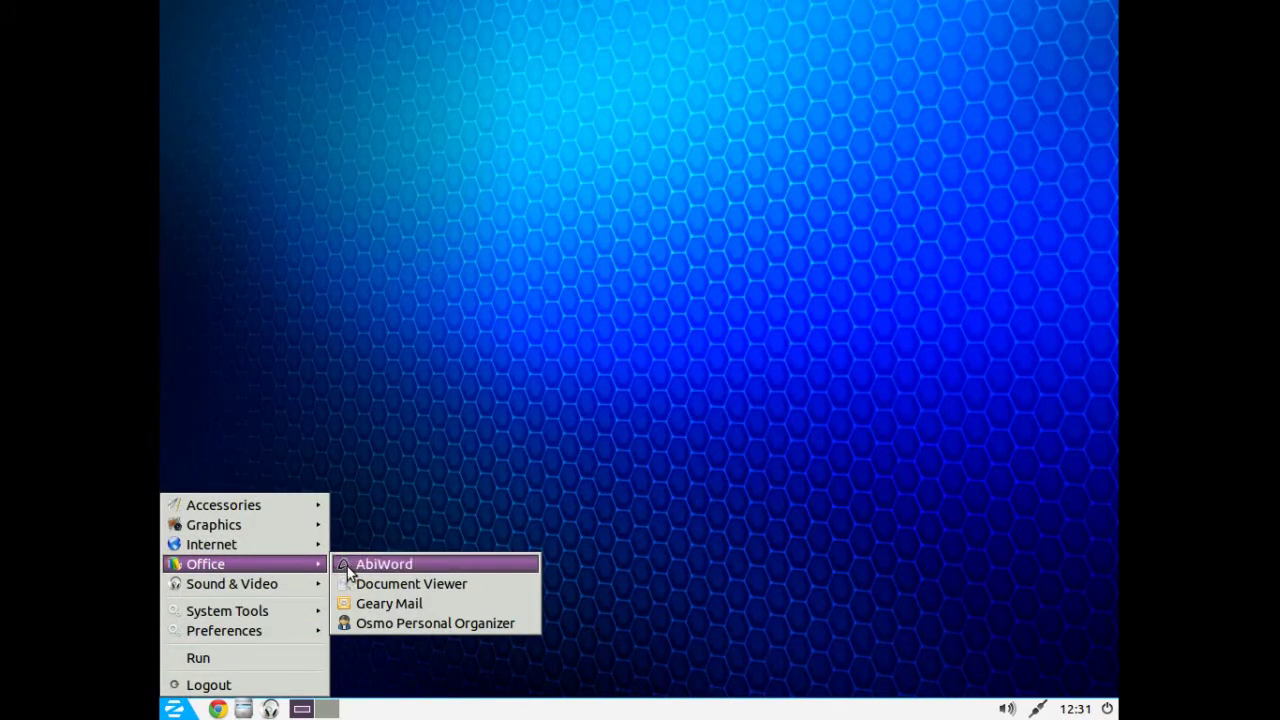
pyautogui.click(384, 564)
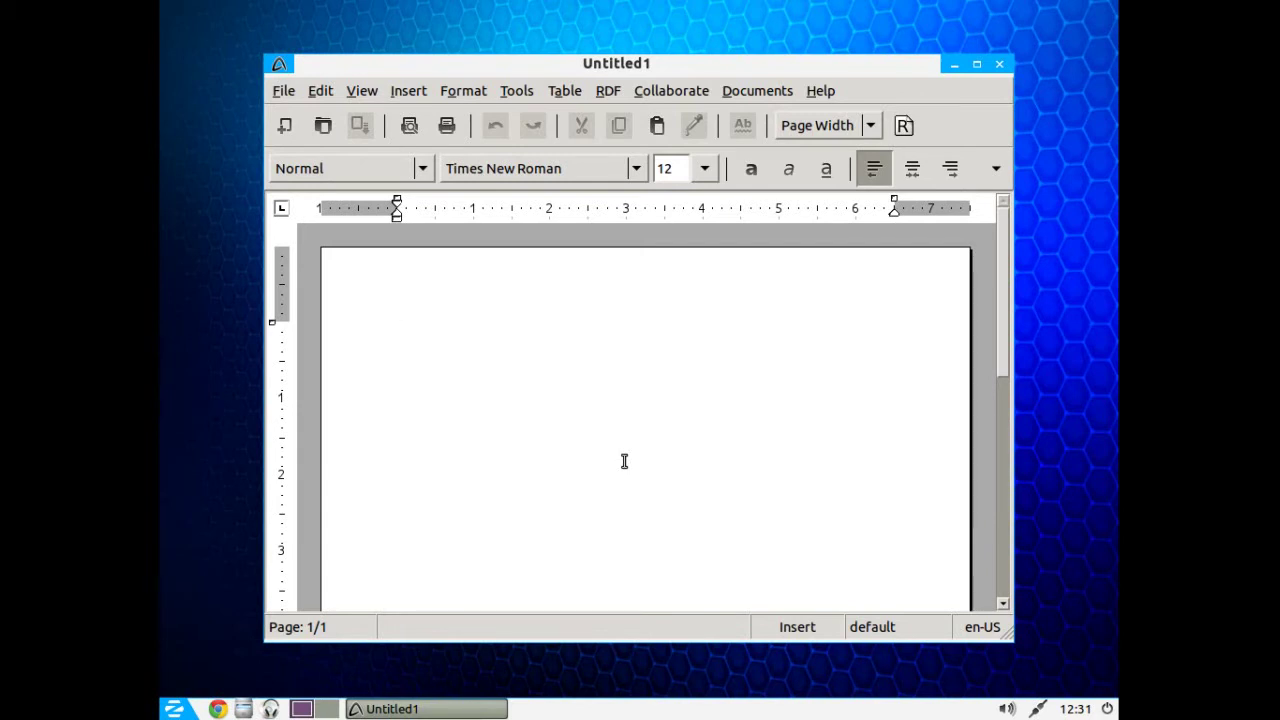
pyautogui.click(998, 66)
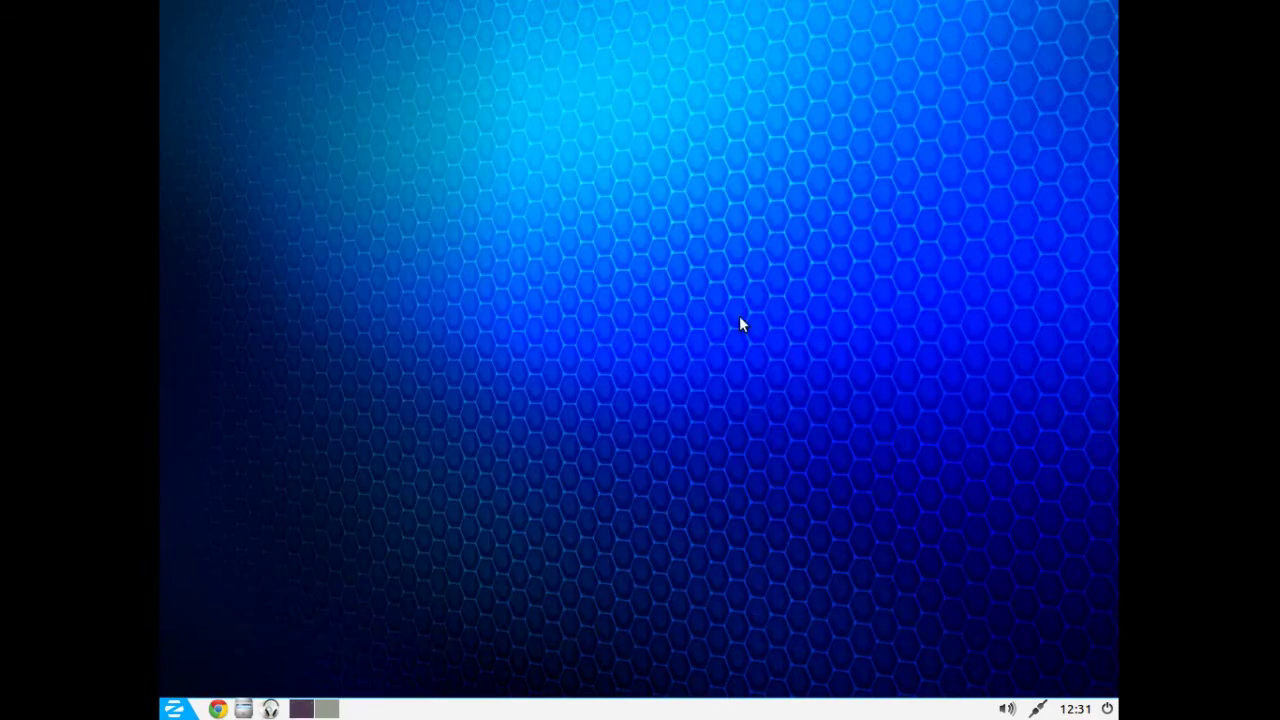
# Open GNOME MPlayer from the Sound & Video applications for a look and close it again.
pyautogui.click(174, 709)
pyautogui.moveTo(235, 596)
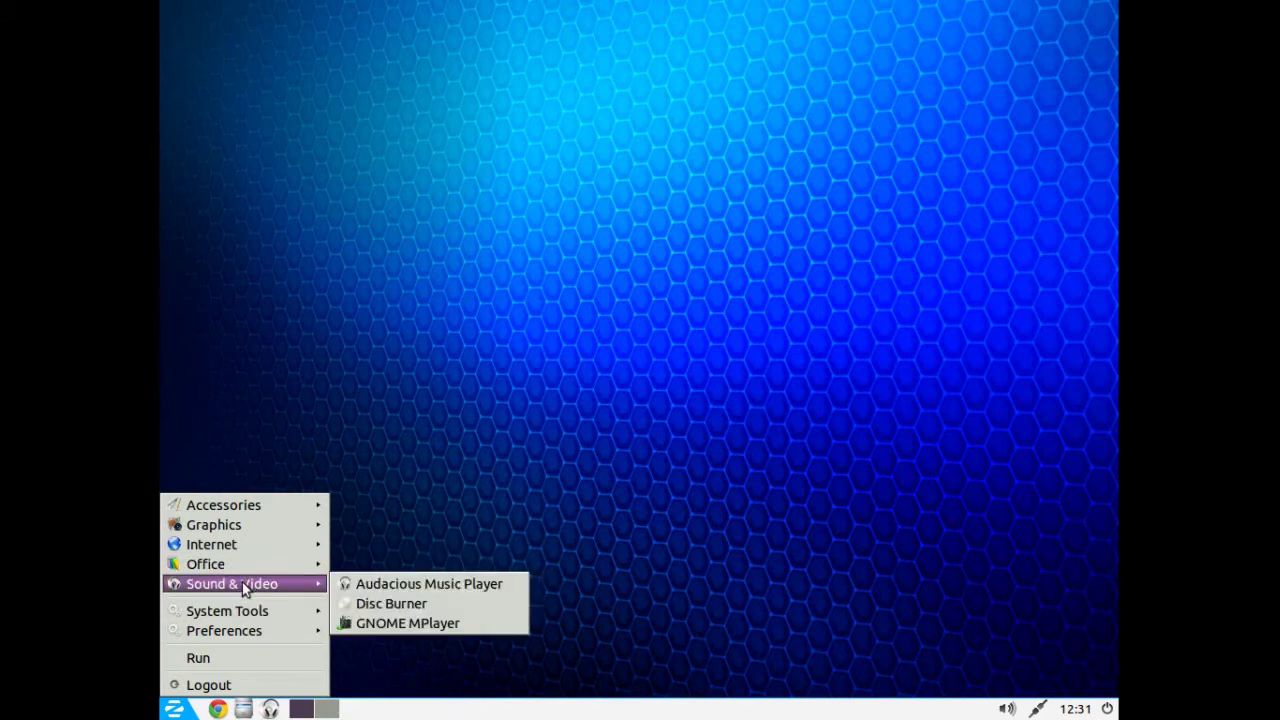
pyautogui.click(424, 622)
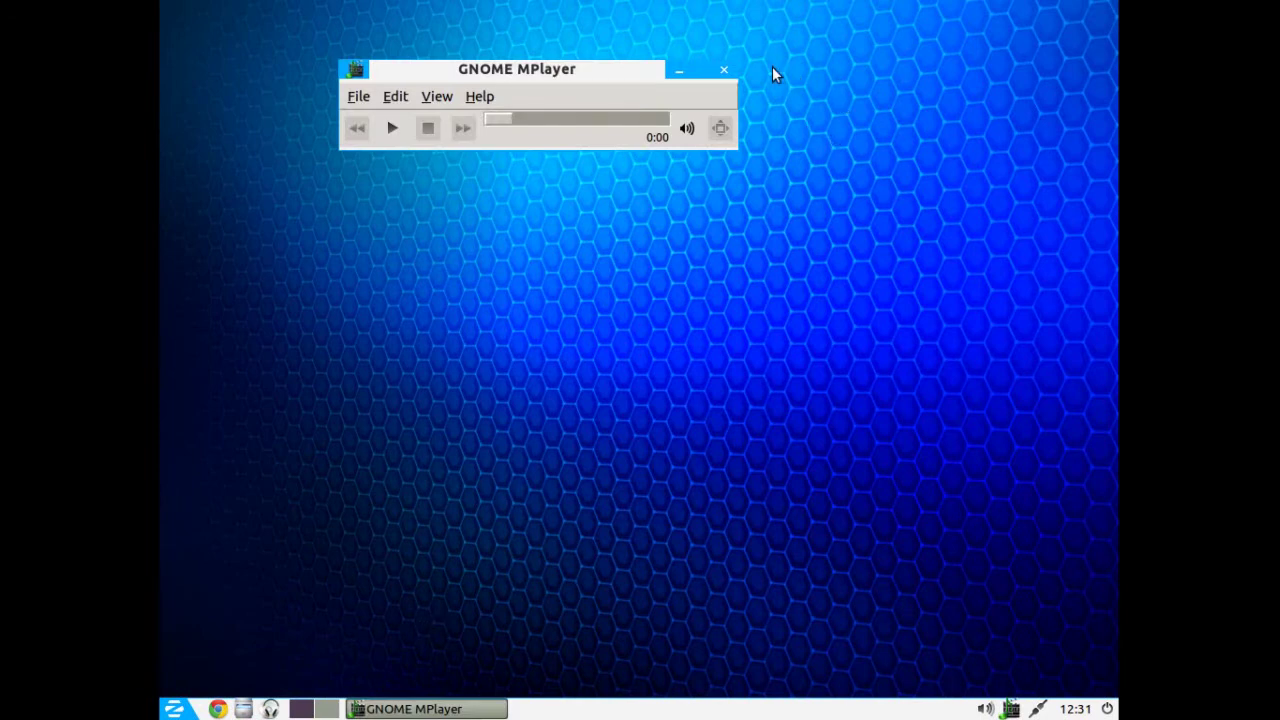
pyautogui.click(726, 71)
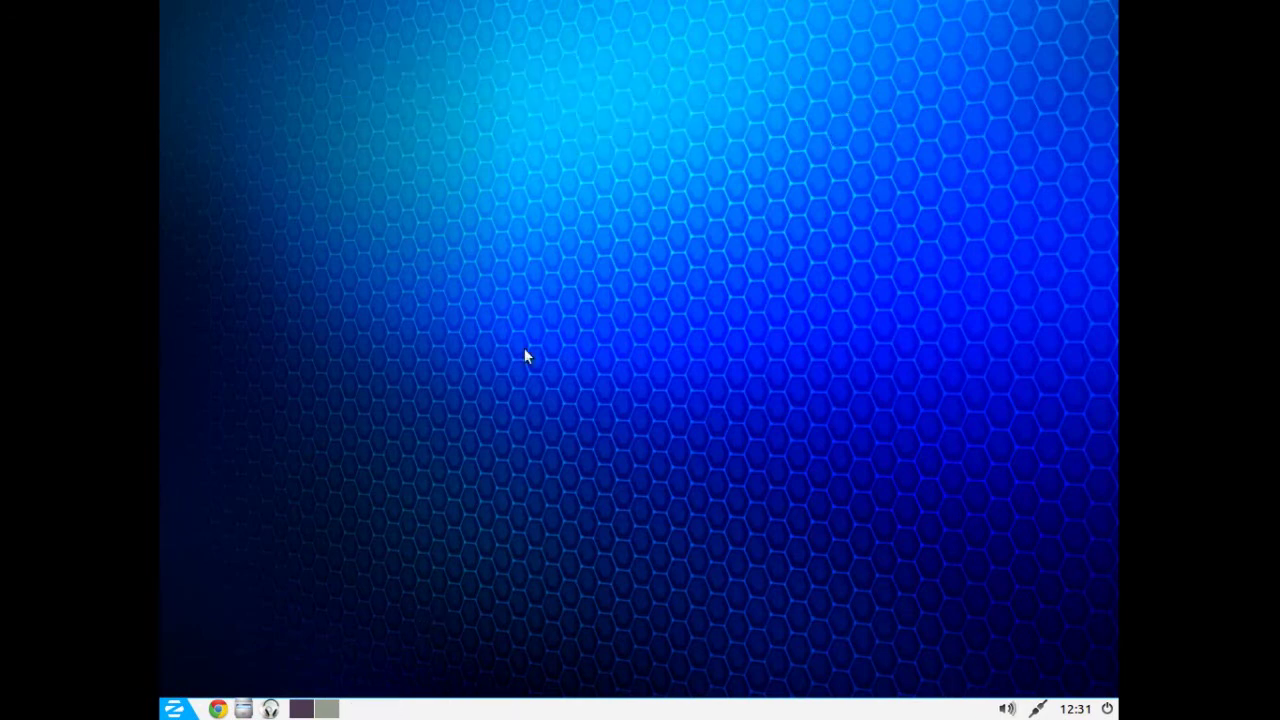
# Open Synaptic Package Manager from the system tools, authenticate with the account password, view the package list and close it.
pyautogui.click(176, 710)
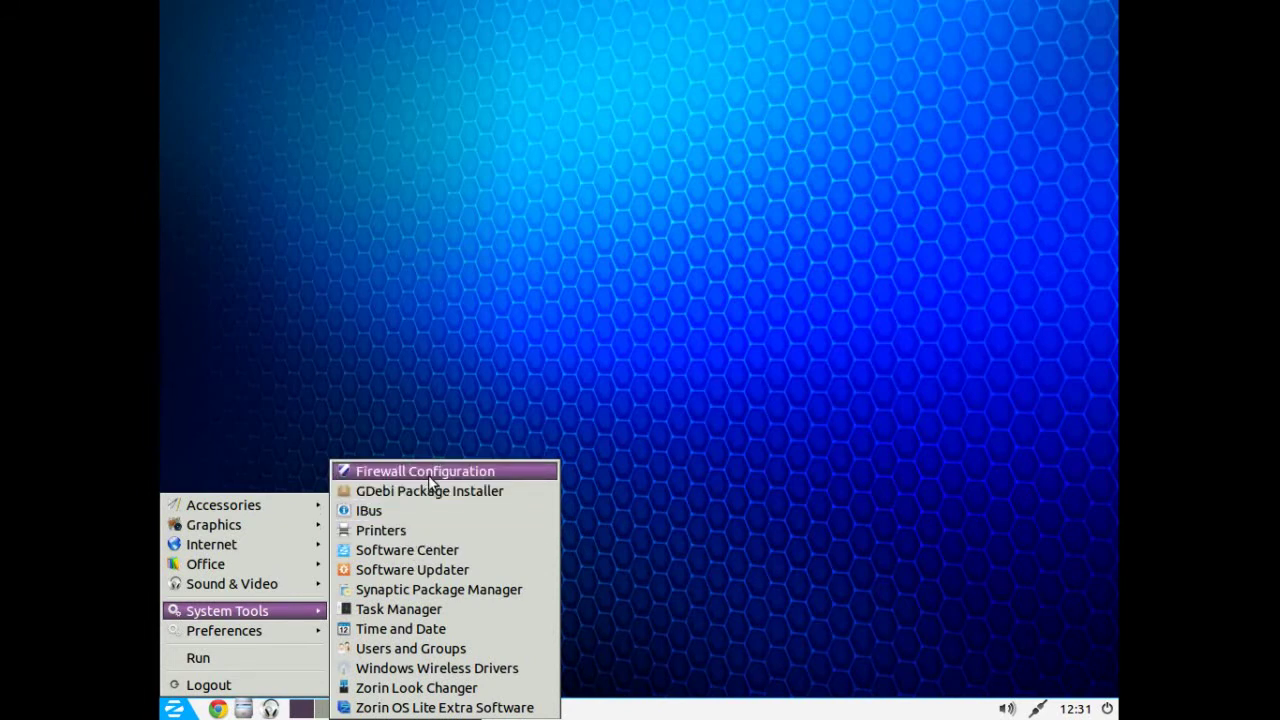
pyautogui.click(434, 589)
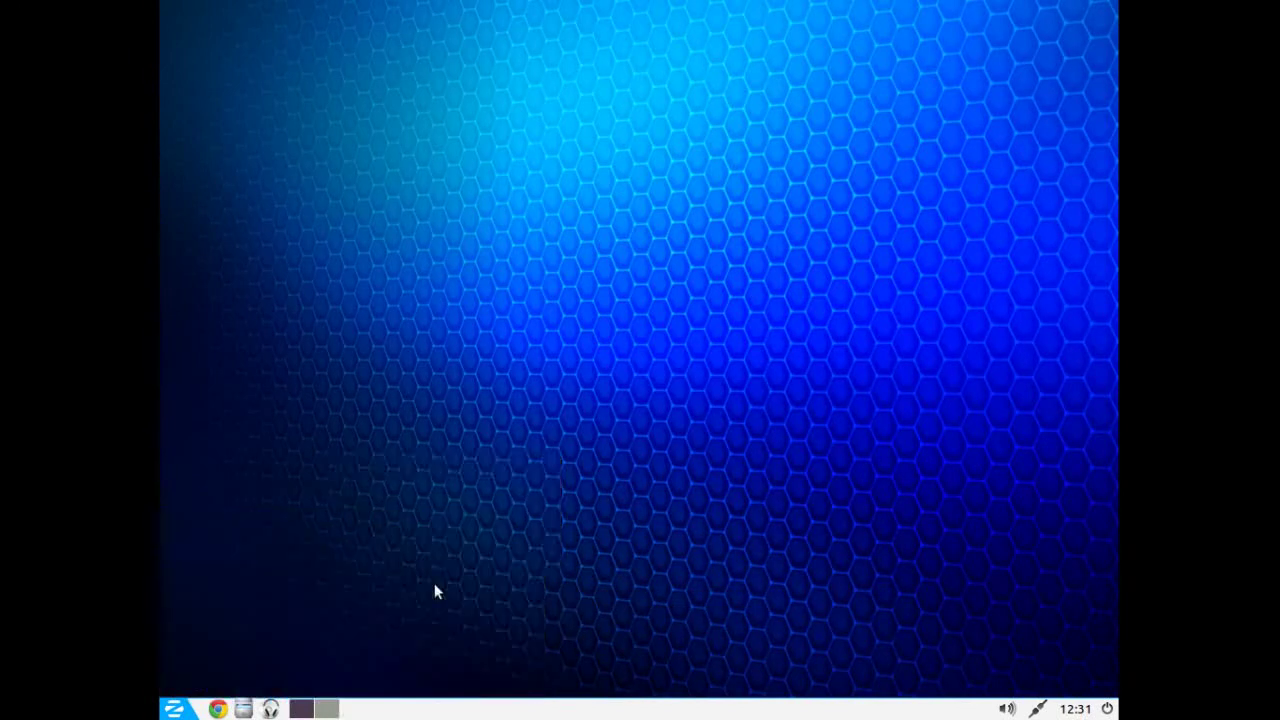
pyautogui.write('•••')
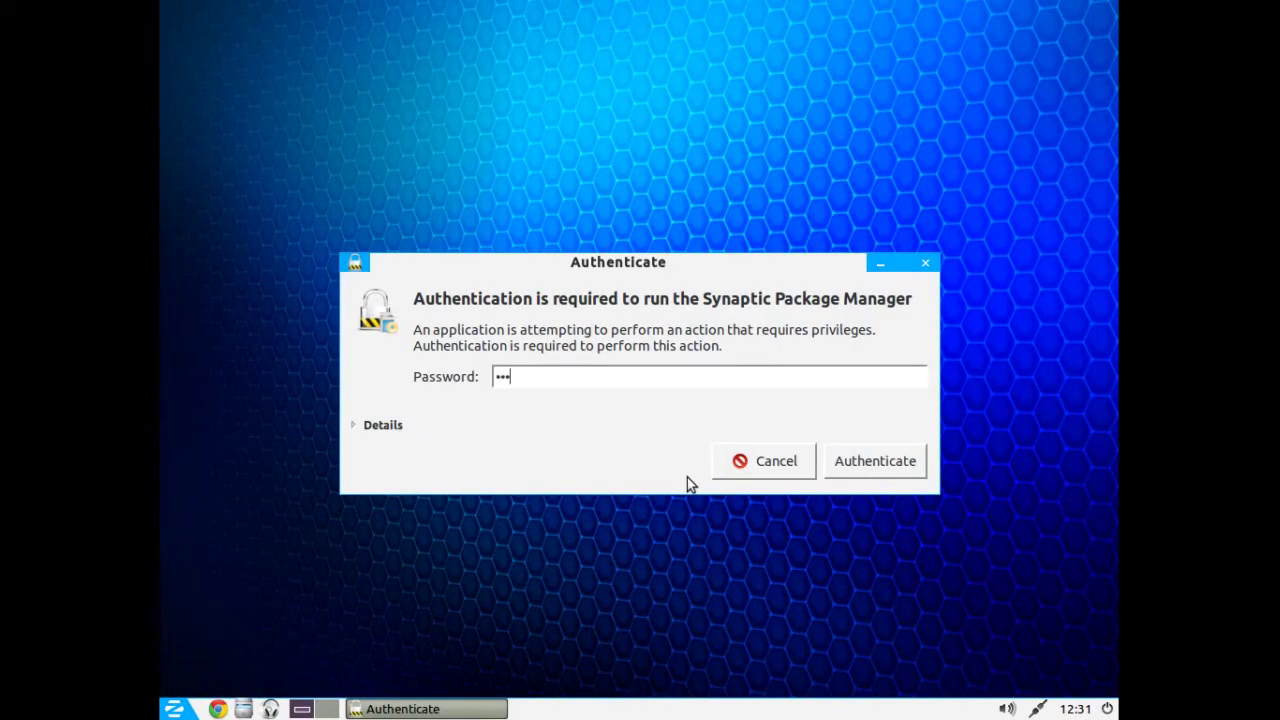
pyautogui.press('Return')
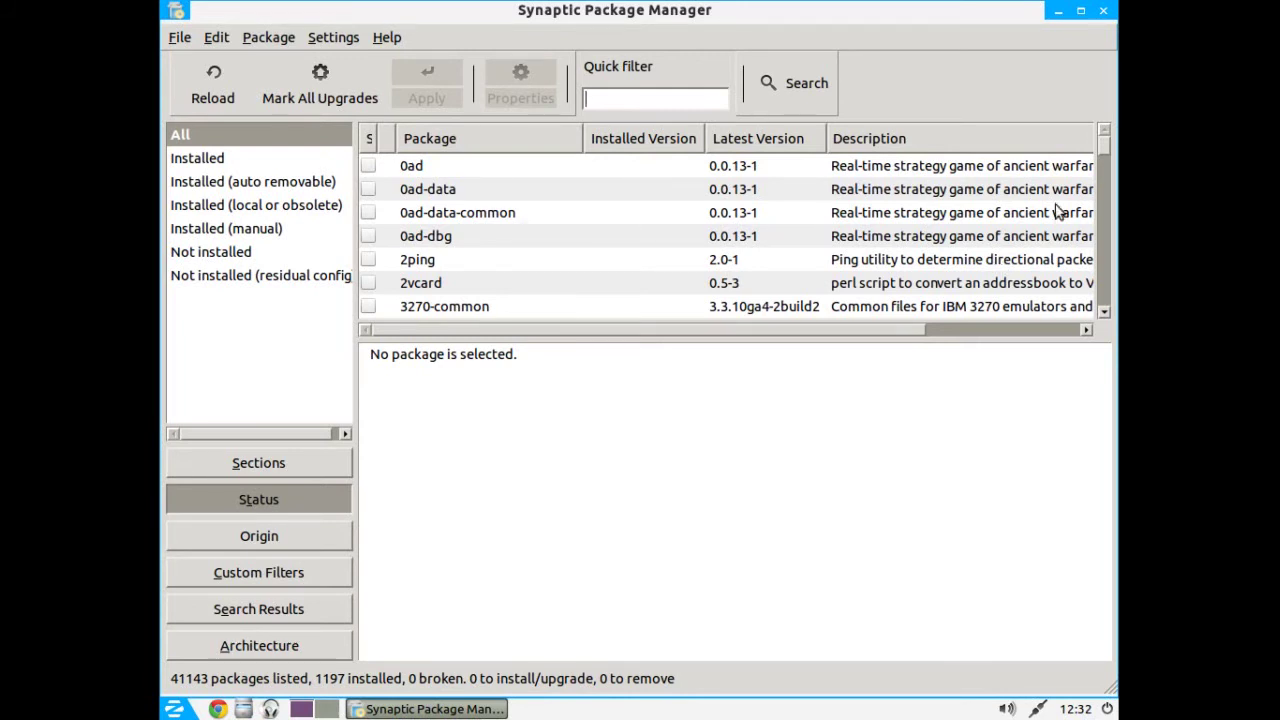
pyautogui.click(1106, 17)
# Open Zorin Look Changer to view the Windows 2000 and Mac OS X desktop looks, and close it without switching.
pyautogui.click(180, 709)
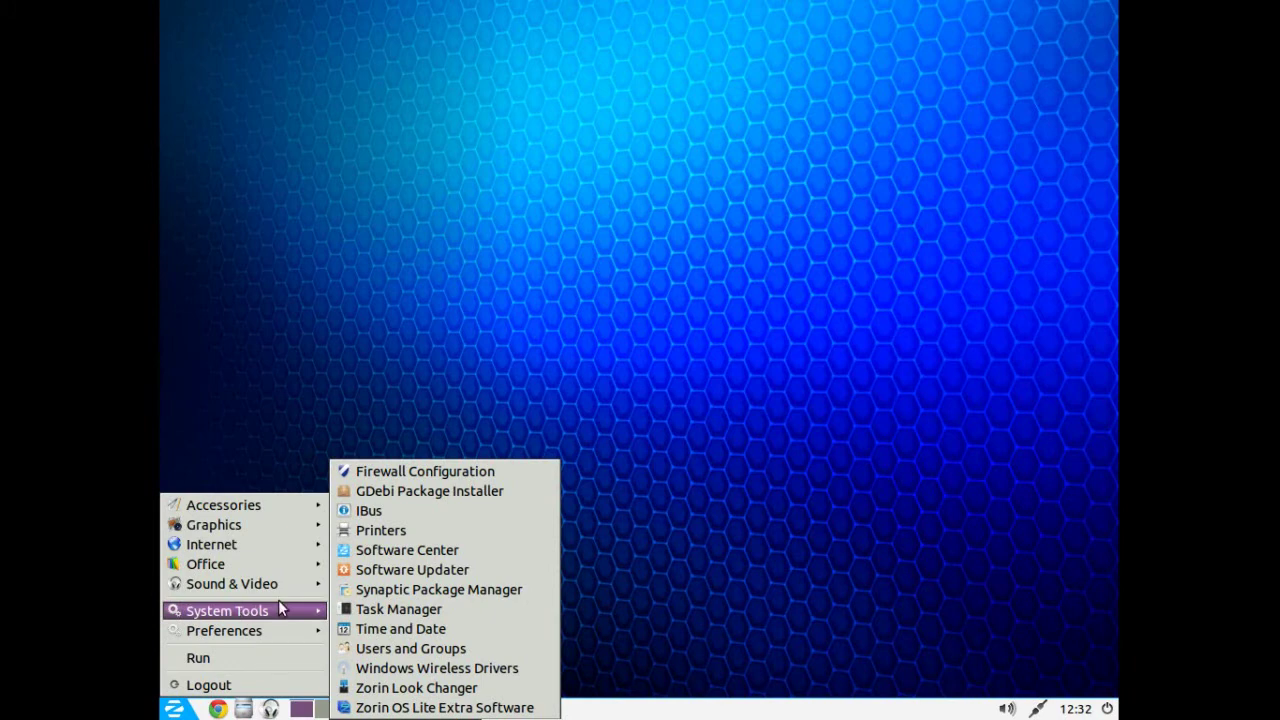
pyautogui.click(414, 689)
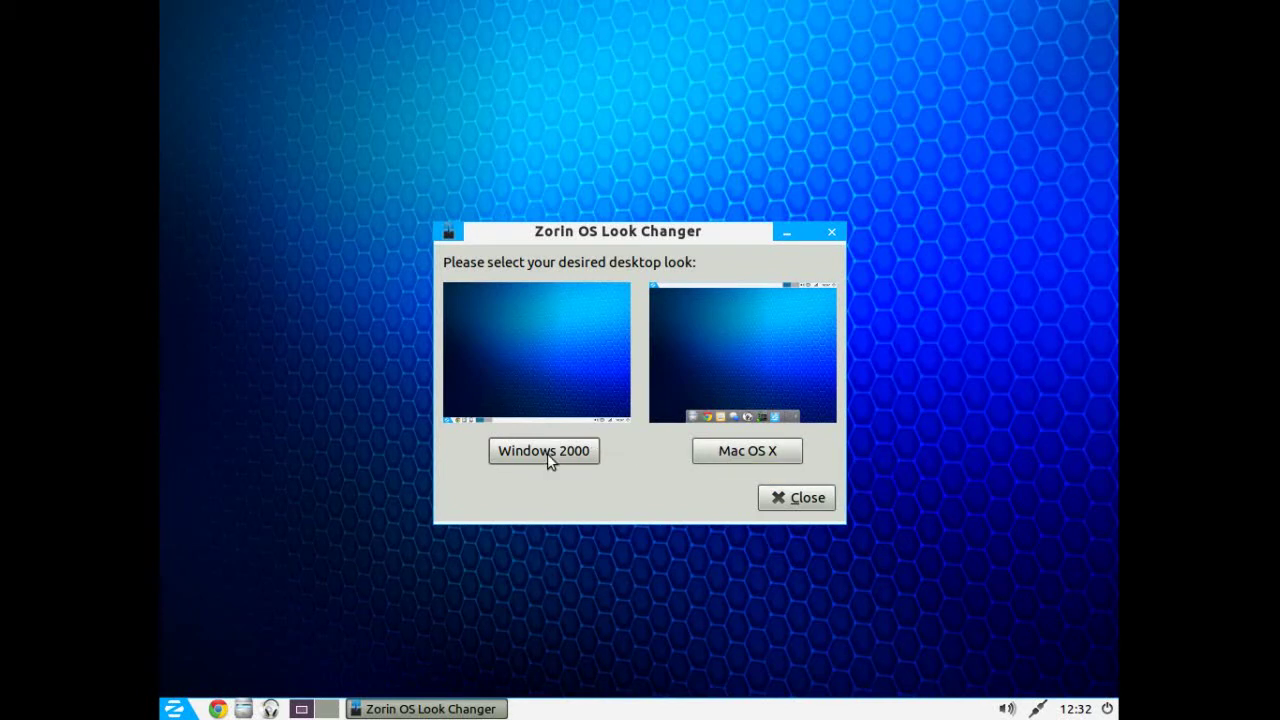
pyautogui.click(788, 497)
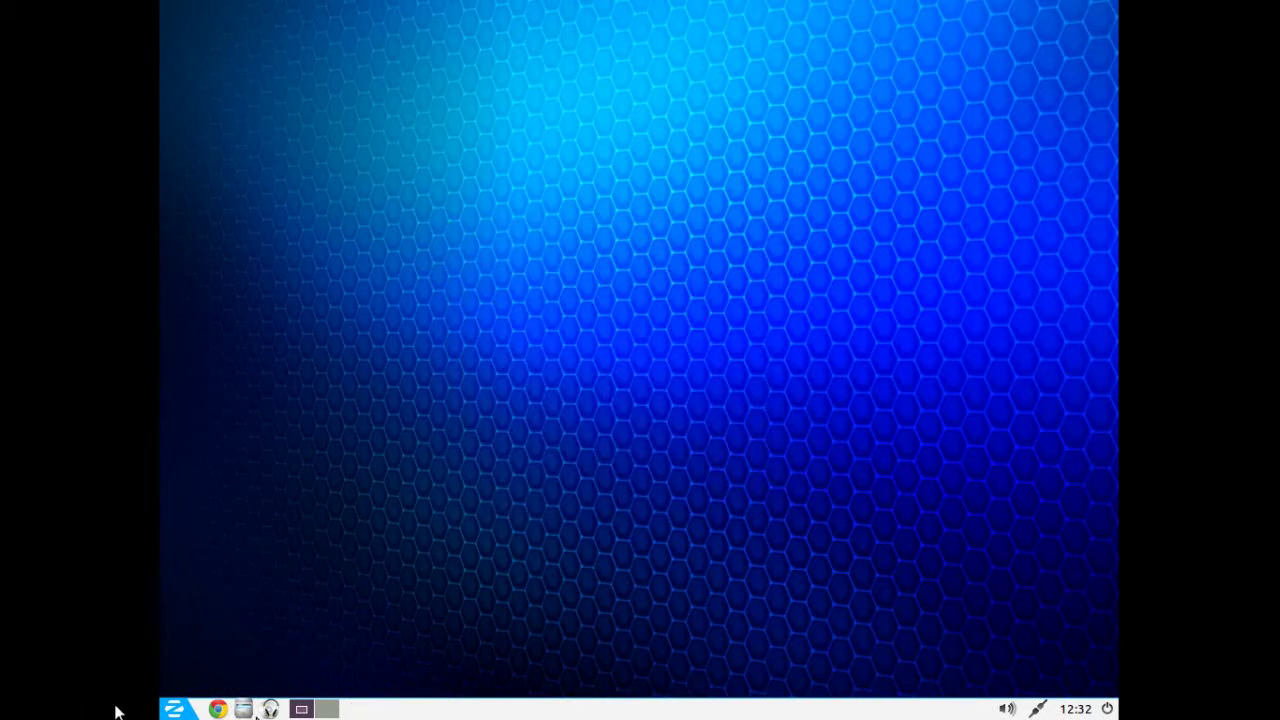
# Open Zorin OS Lite Extra Software with the administrator password, view the installable extras and close it.
pyautogui.click(174, 709)
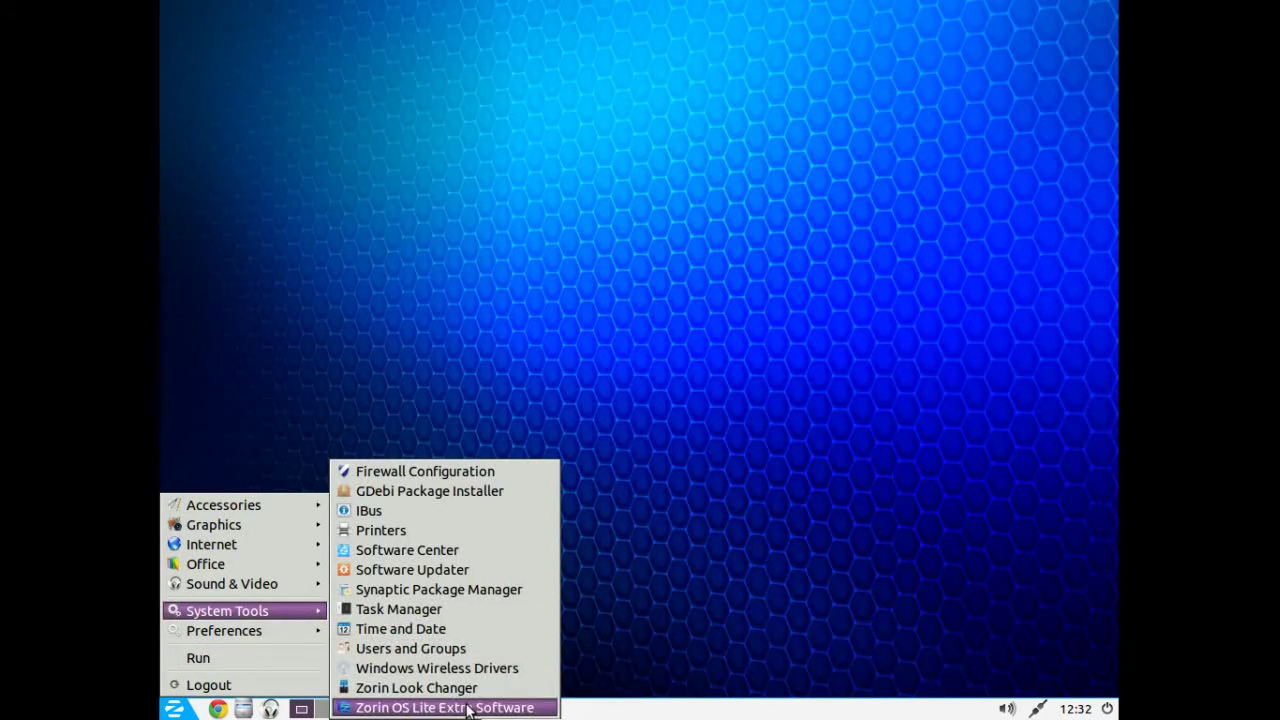
pyautogui.click(467, 709)
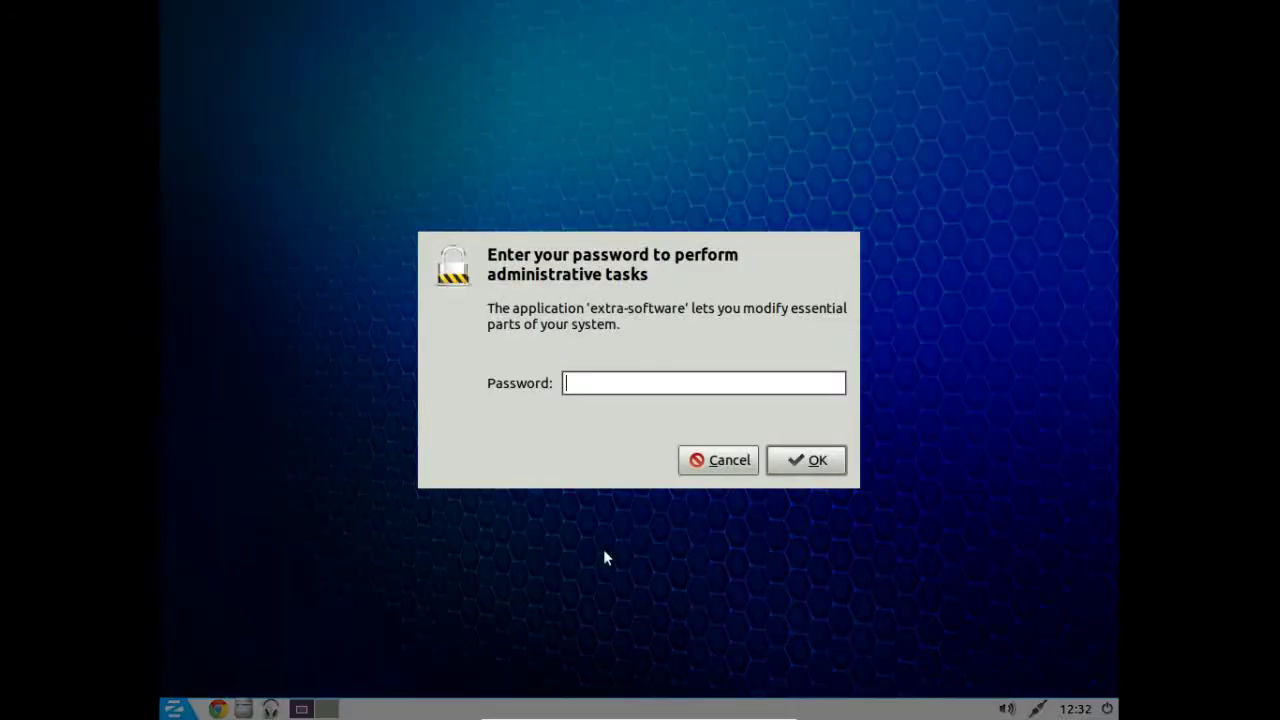
pyautogui.write('***')
pyautogui.press('Return')
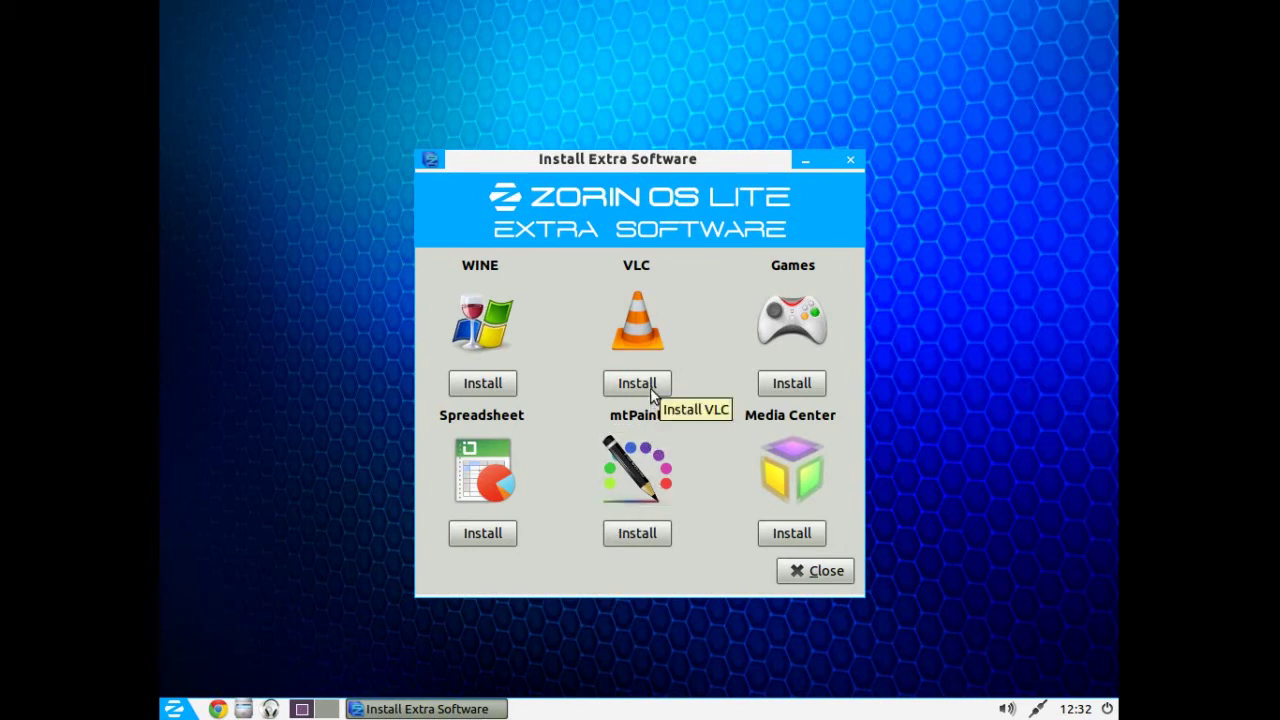
pyautogui.click(824, 570)
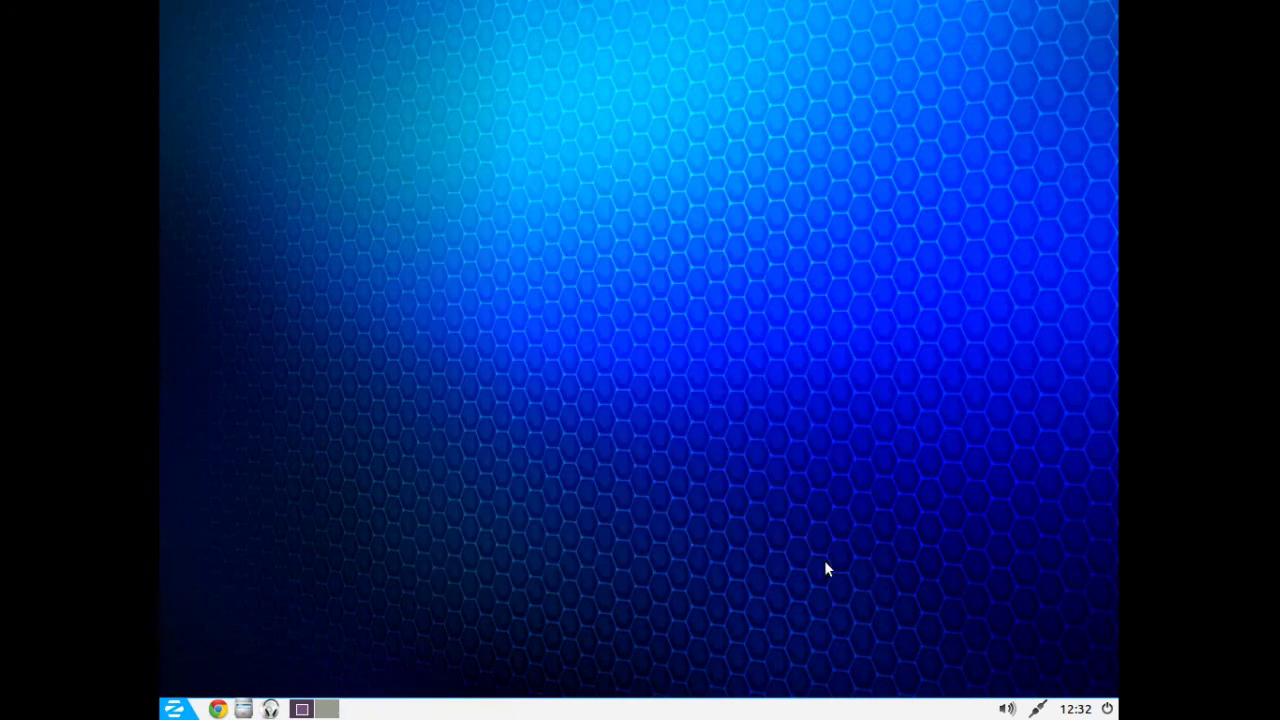
# In Customize Look and Feel, preview the Lubuntu-default widget style, return to Crux, apply it and close the window.
pyautogui.click(175, 712)
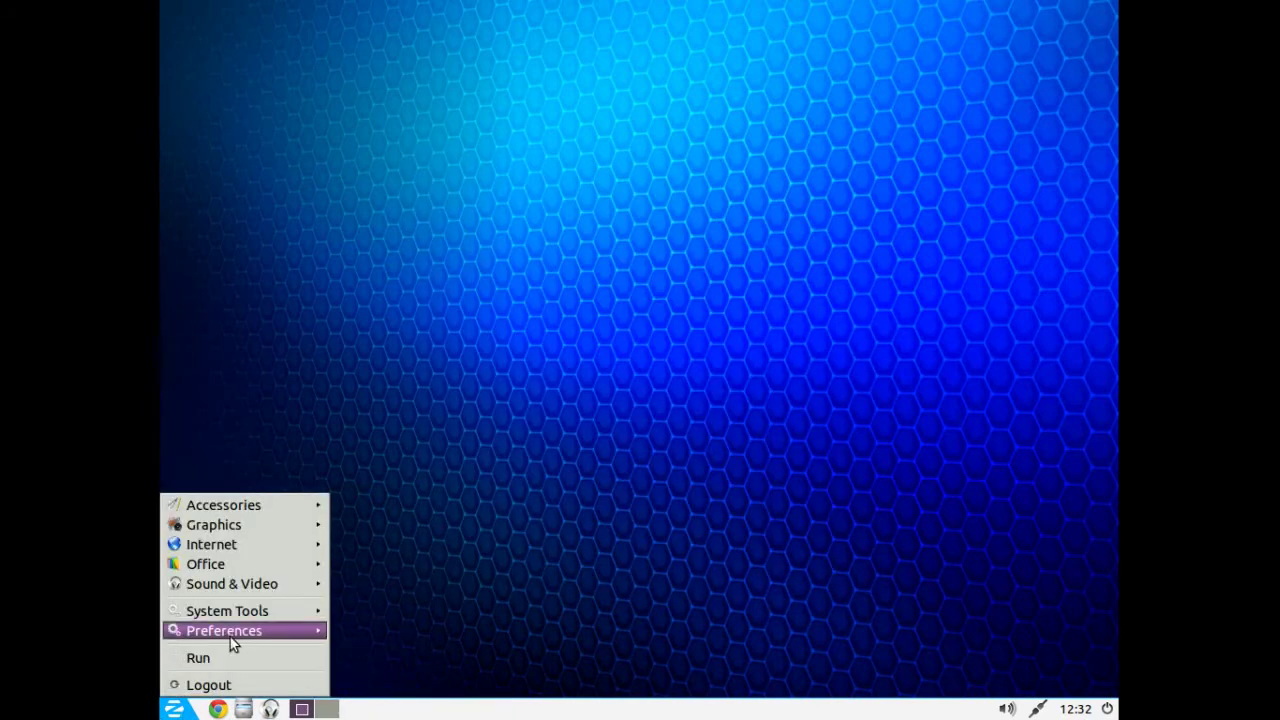
pyautogui.moveTo(232, 634)
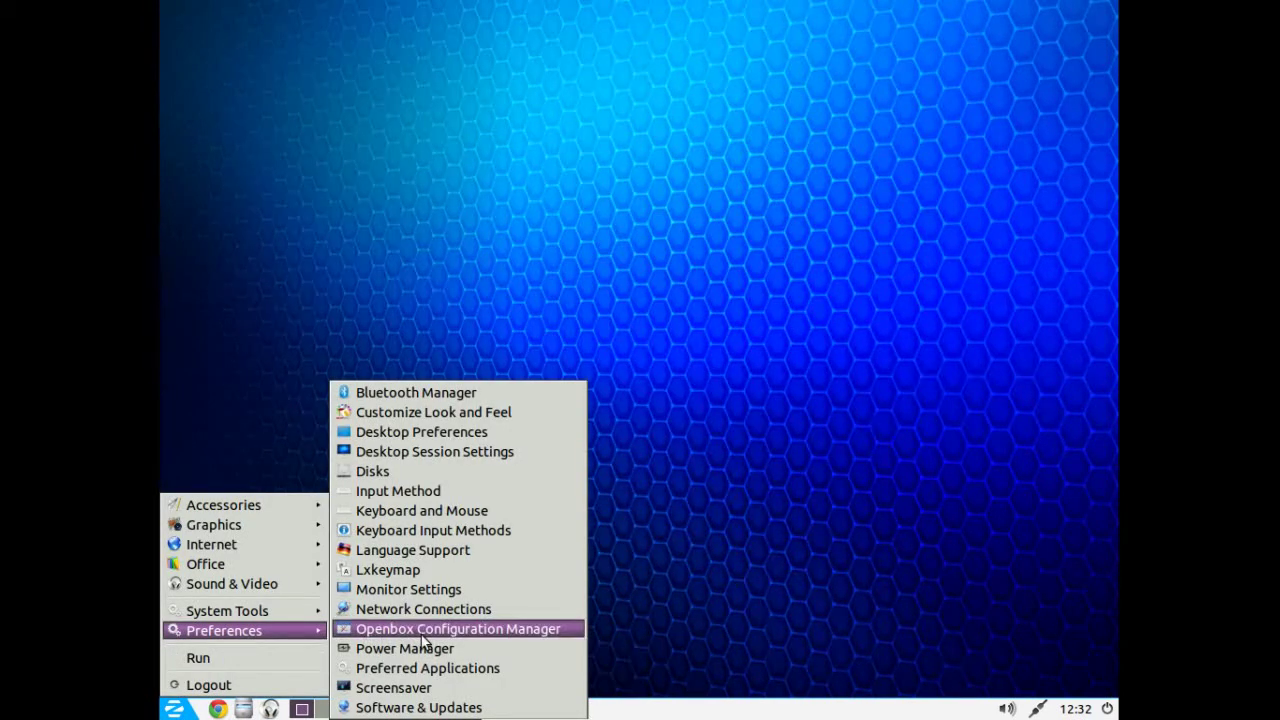
pyautogui.click(466, 413)
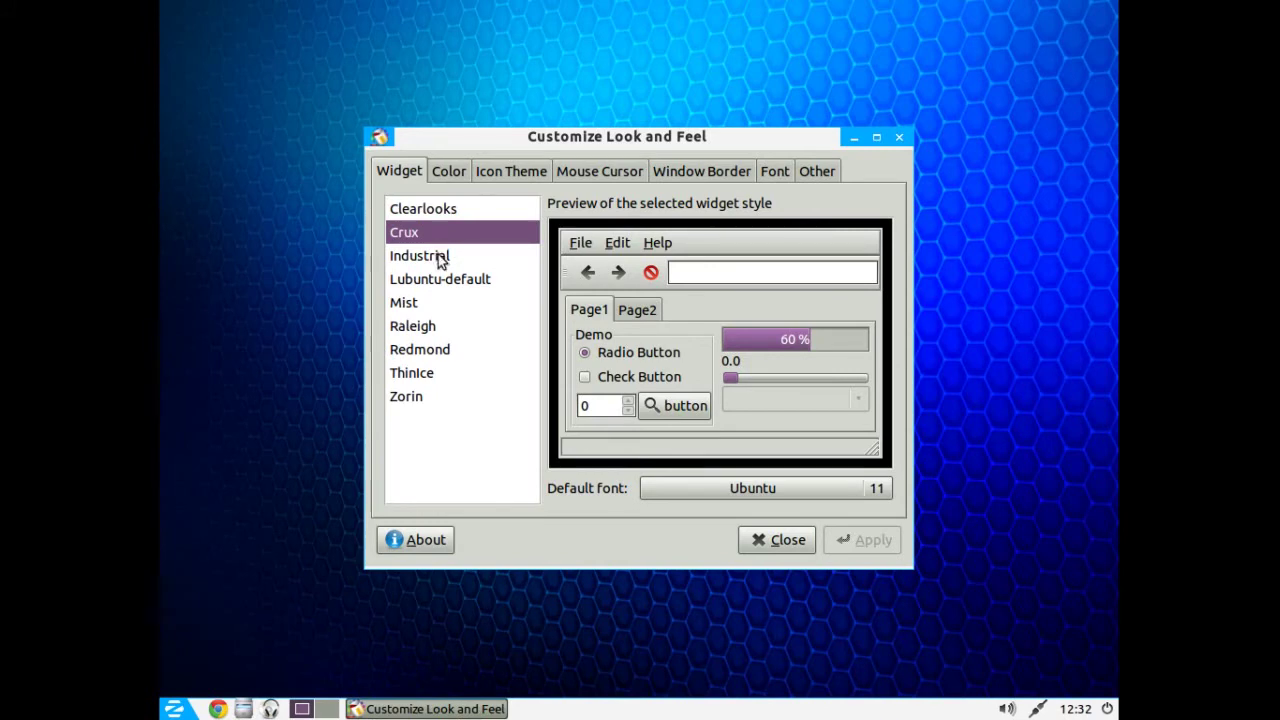
pyautogui.click(447, 283)
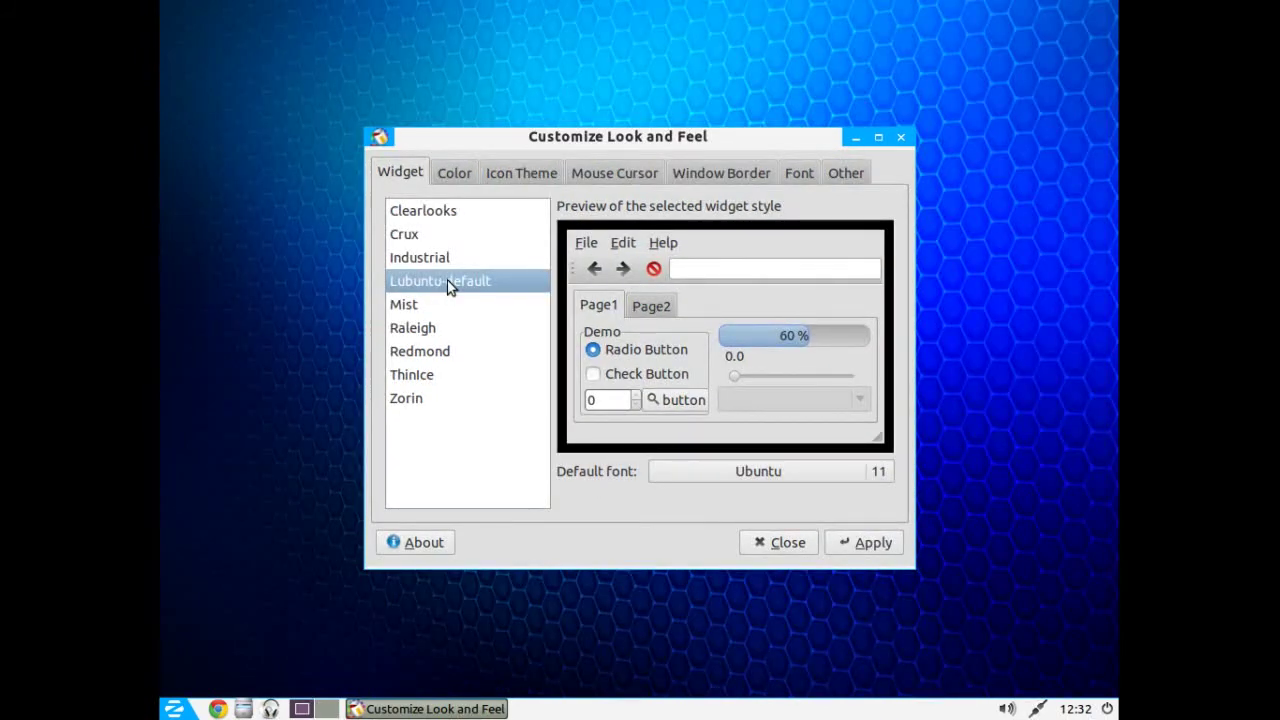
pyautogui.click(436, 238)
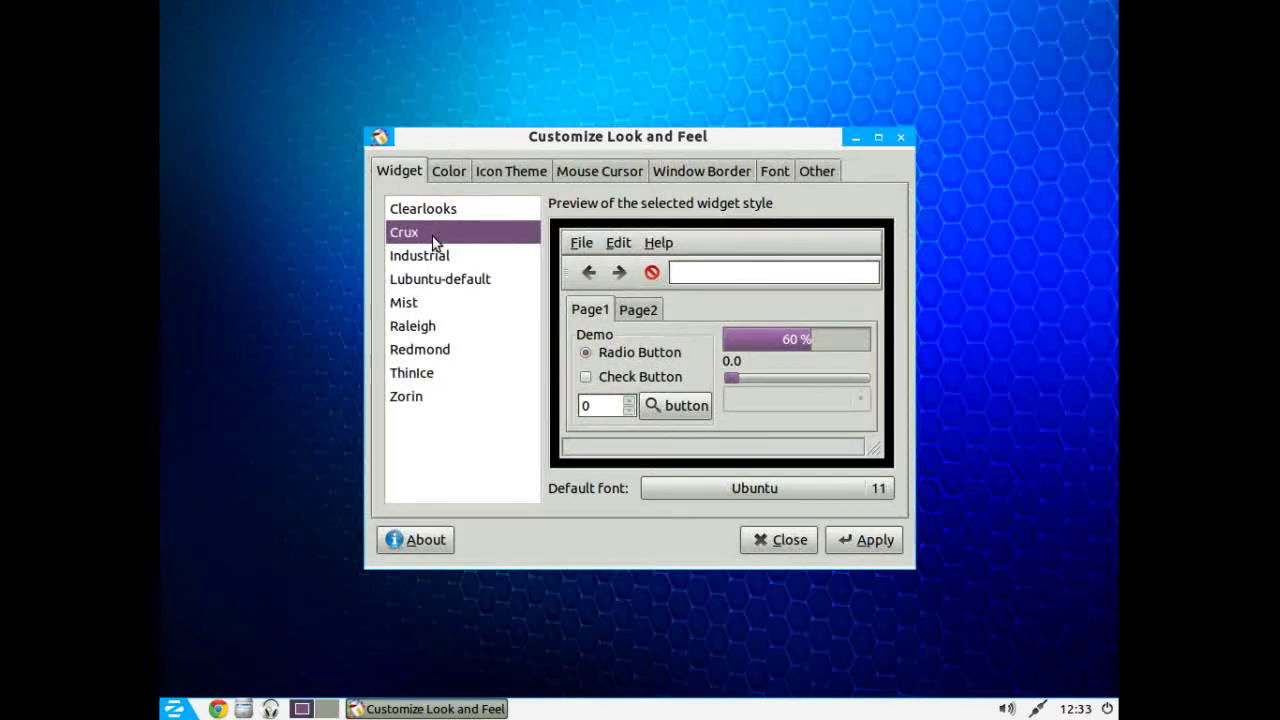
pyautogui.click(842, 541)
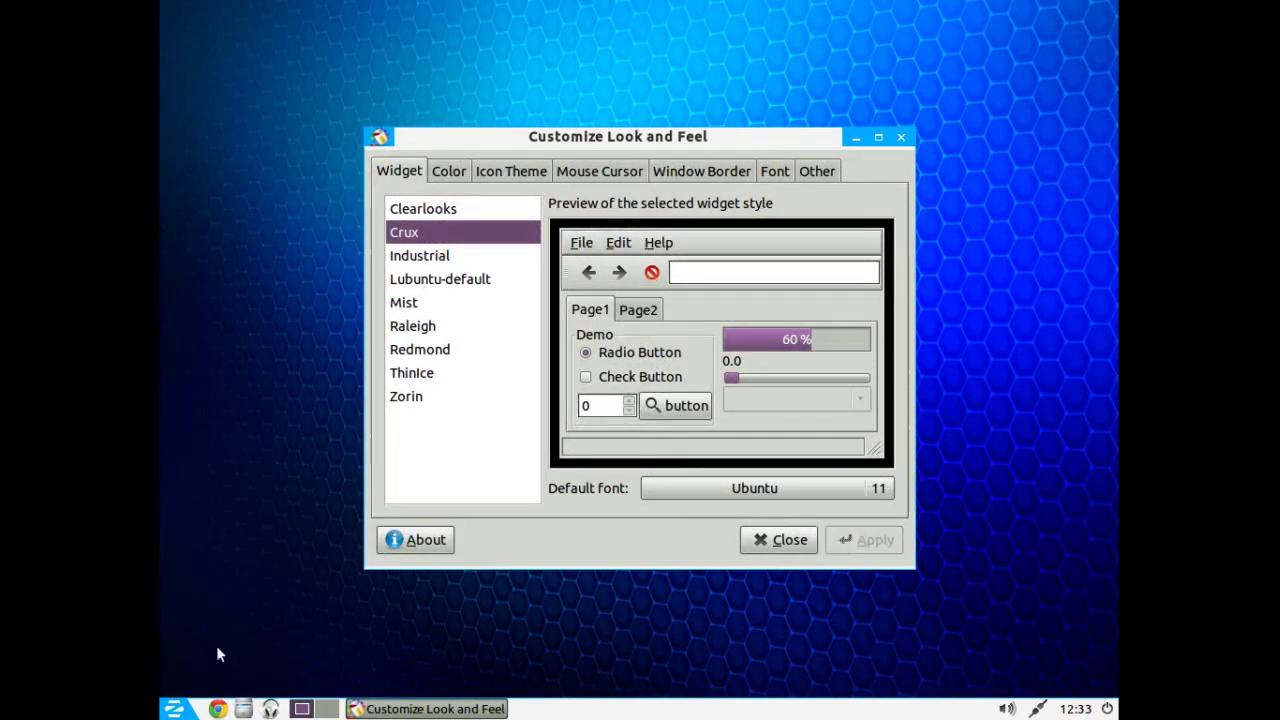
pyautogui.click(784, 540)
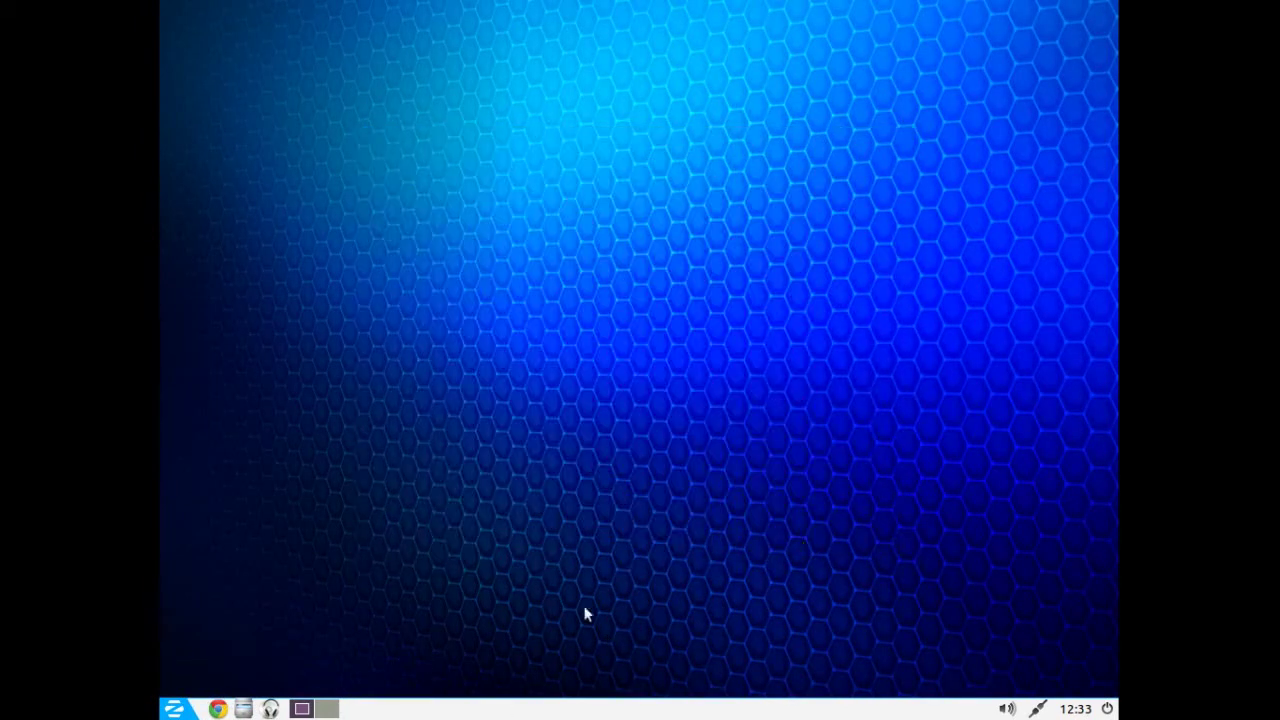
# Bring up the logout options for a look and cancel them to stay on the desktop.
pyautogui.click(173, 709)
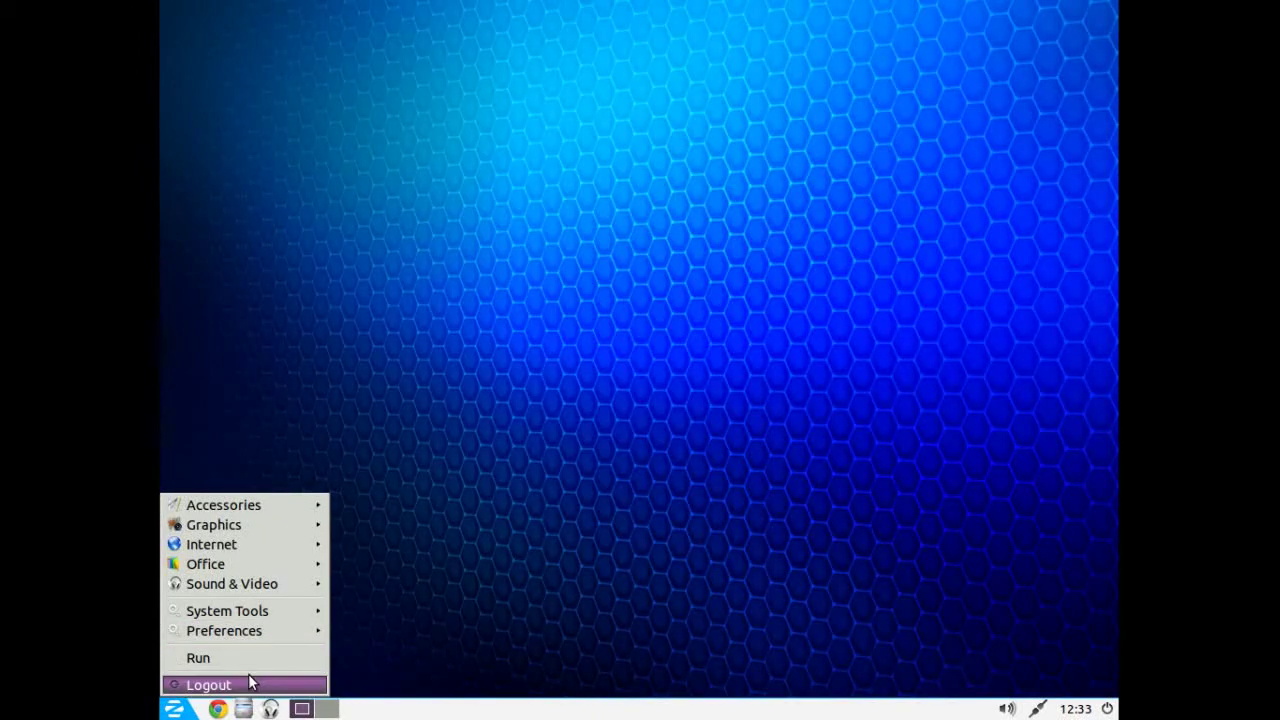
pyautogui.click(250, 683)
pyautogui.click(619, 546)
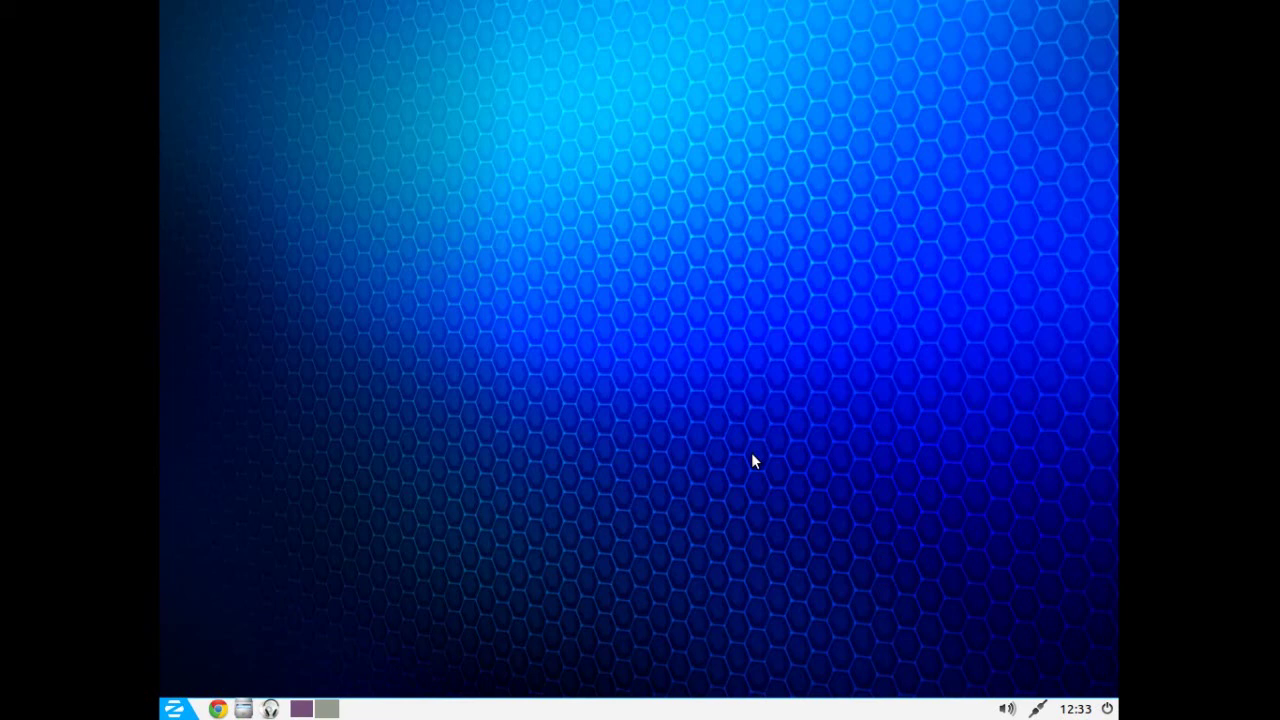
# Switch the Zorin OS virtual machine from full-screen to windowed mode on the host desktop.
pyautogui.press('Control_R+f')
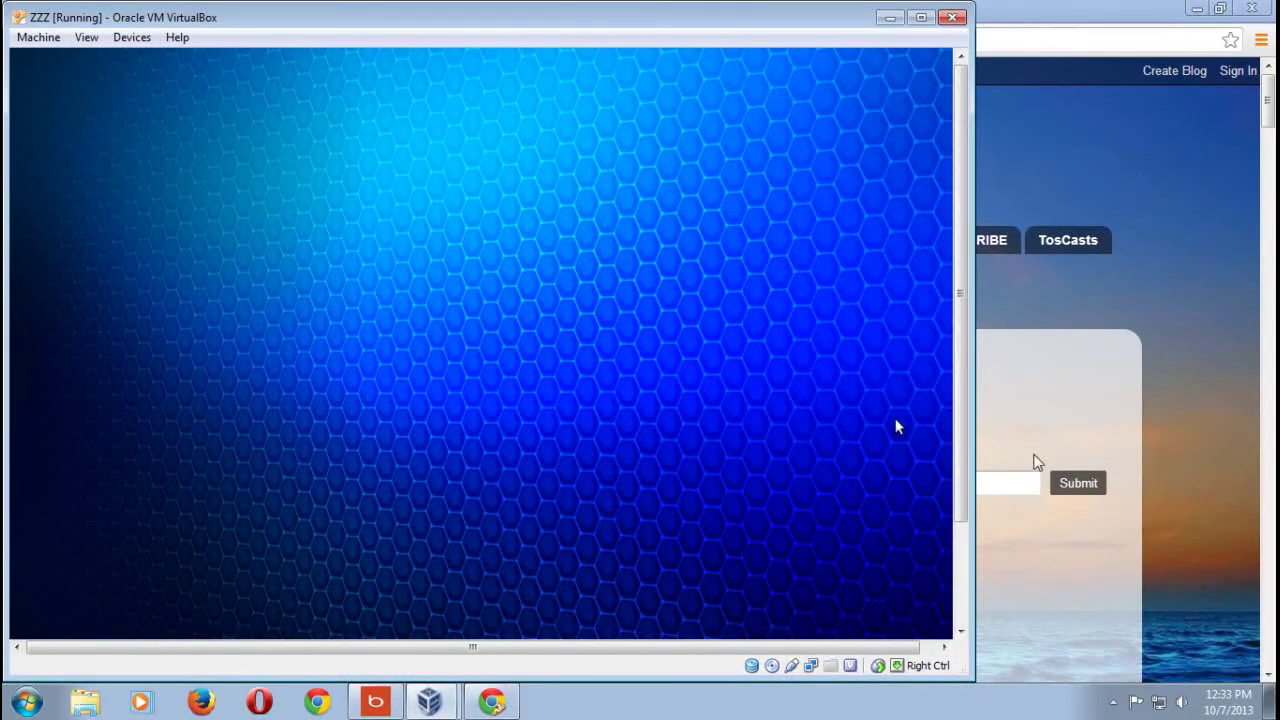
pyautogui.scroll(-3, 957, 502)
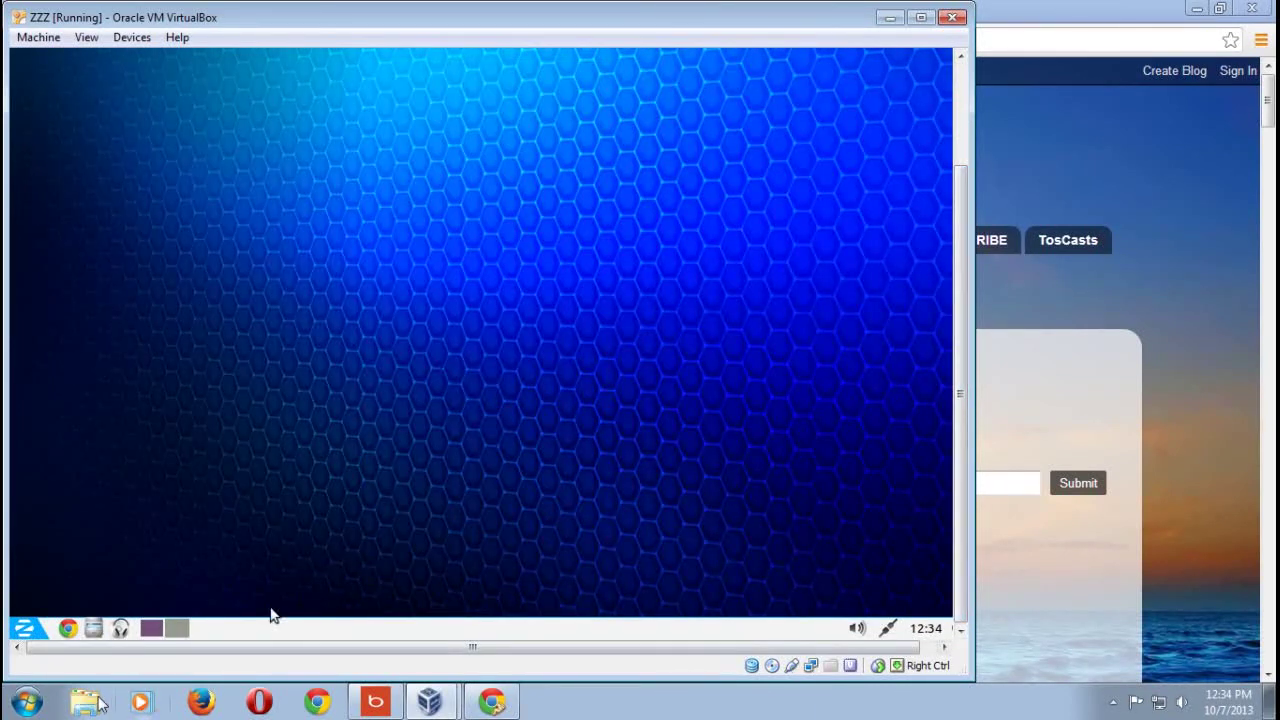
# View the host's taskbar toolbar choices and the Taskbar and Start Menu Properties, and close them without making changes.
pyautogui.rightClick(672, 713)
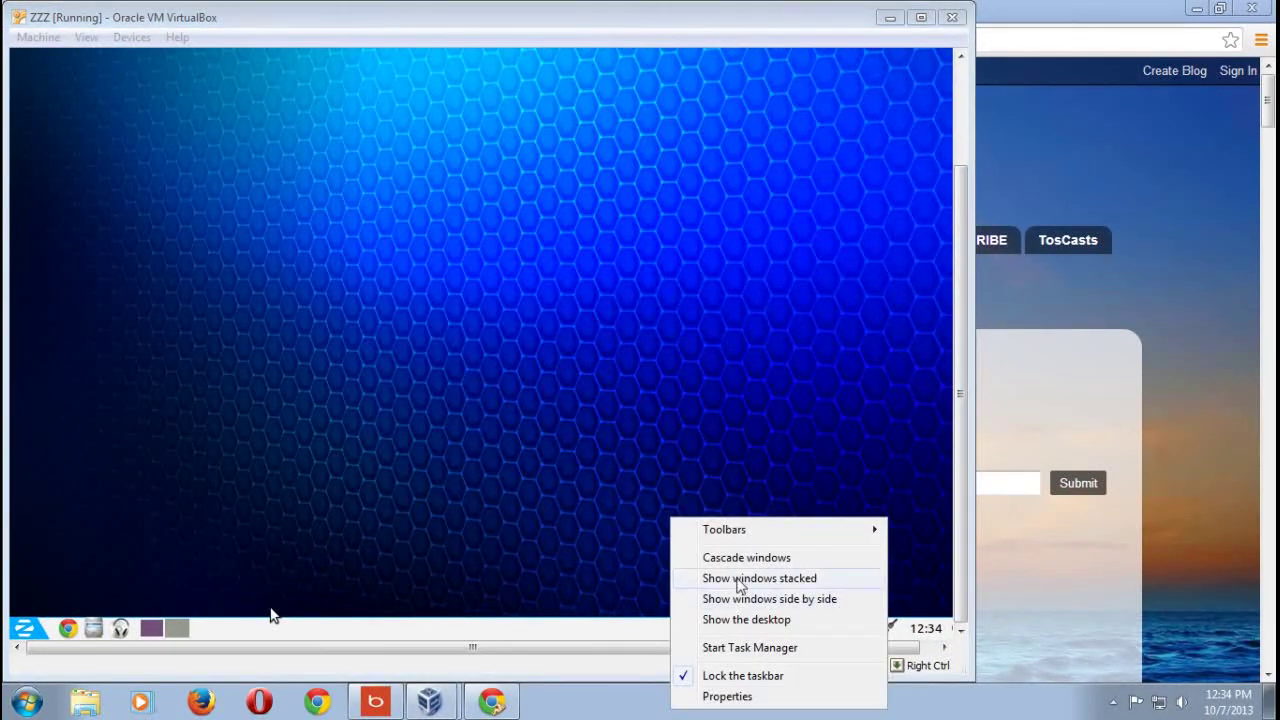
pyautogui.moveTo(760, 538)
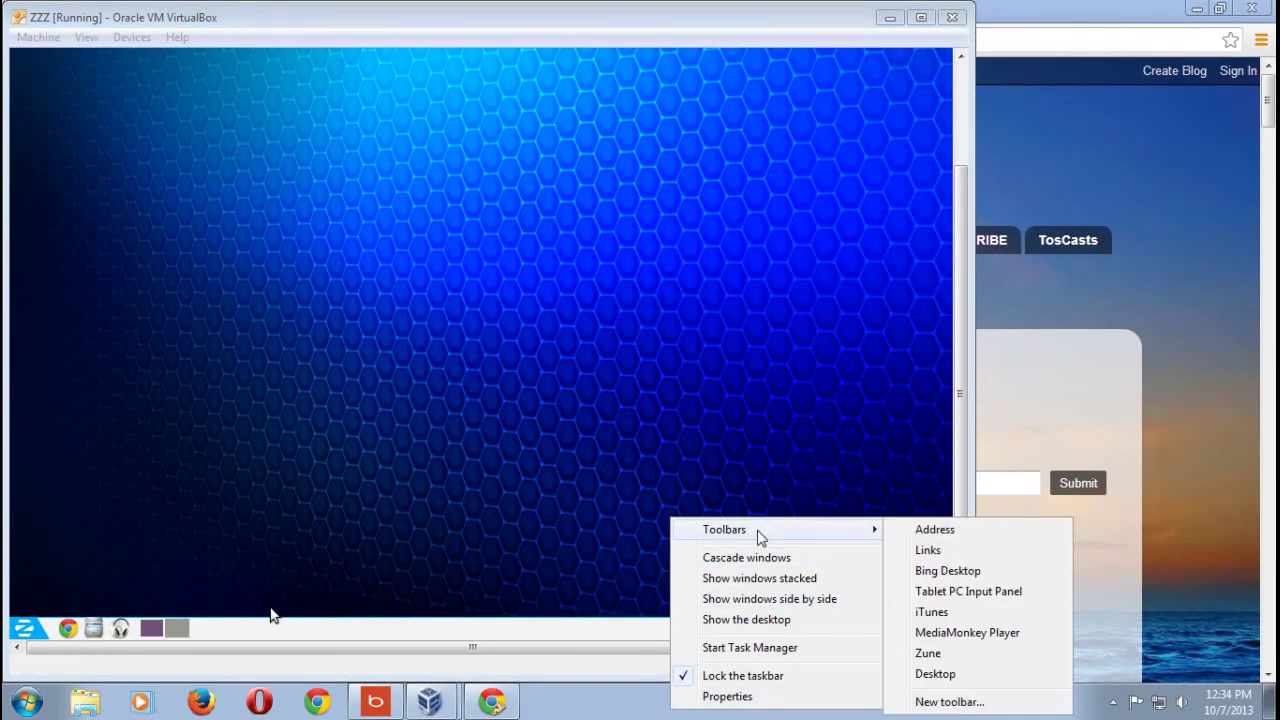
pyautogui.click(735, 696)
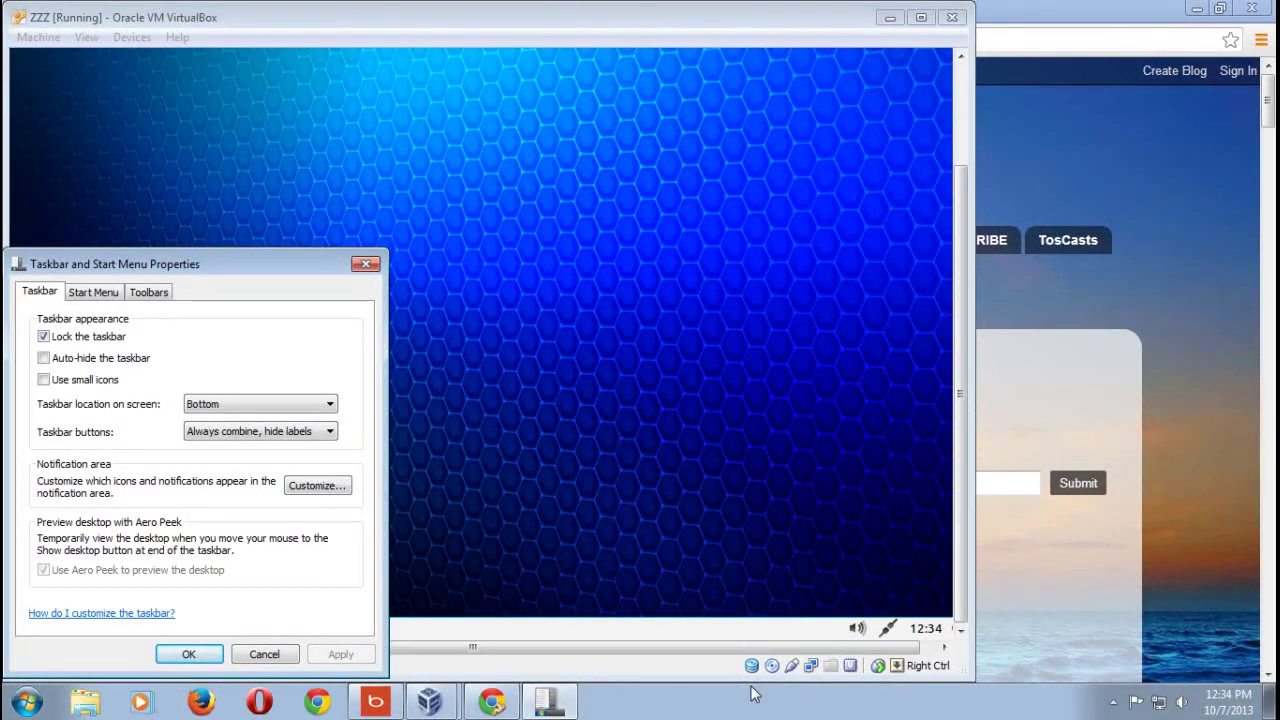
pyautogui.click(366, 264)
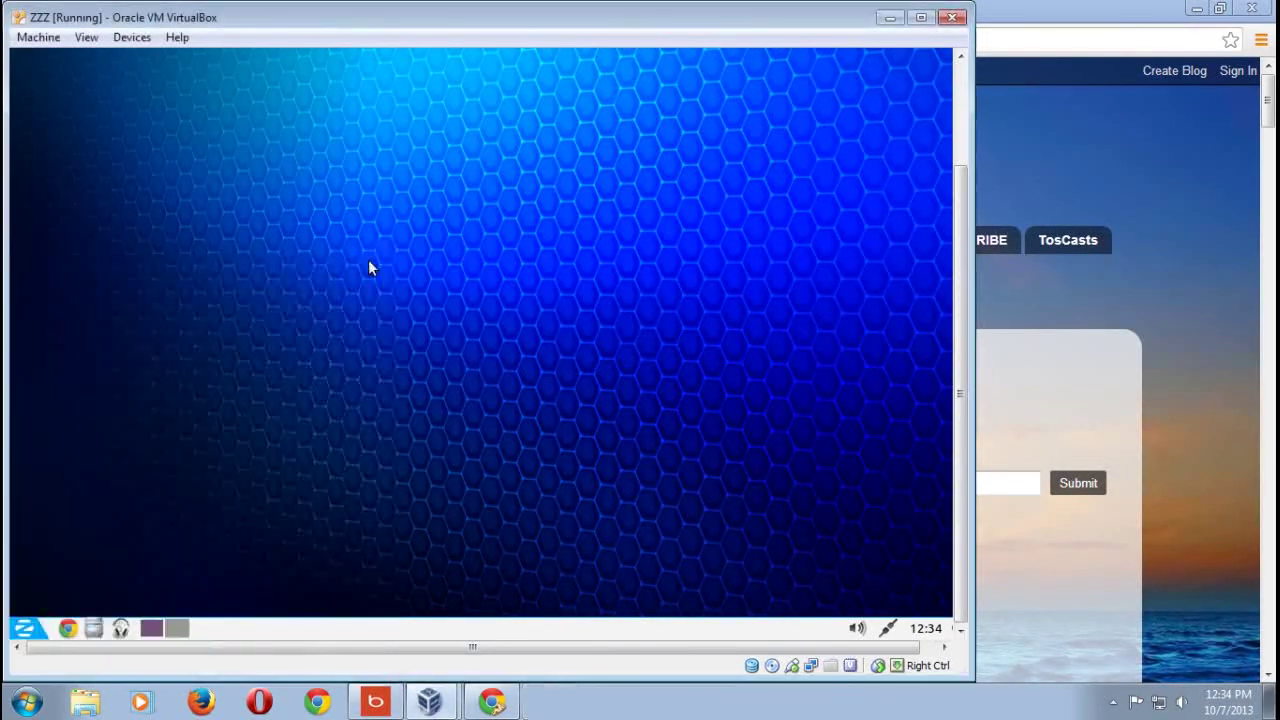
# Shift the virtual machine window slightly across the host desktop and switch to the TOTAL OS TODAY blog in Chrome.
pyautogui.moveTo(774, 28); pyautogui.dragTo(865, 36)
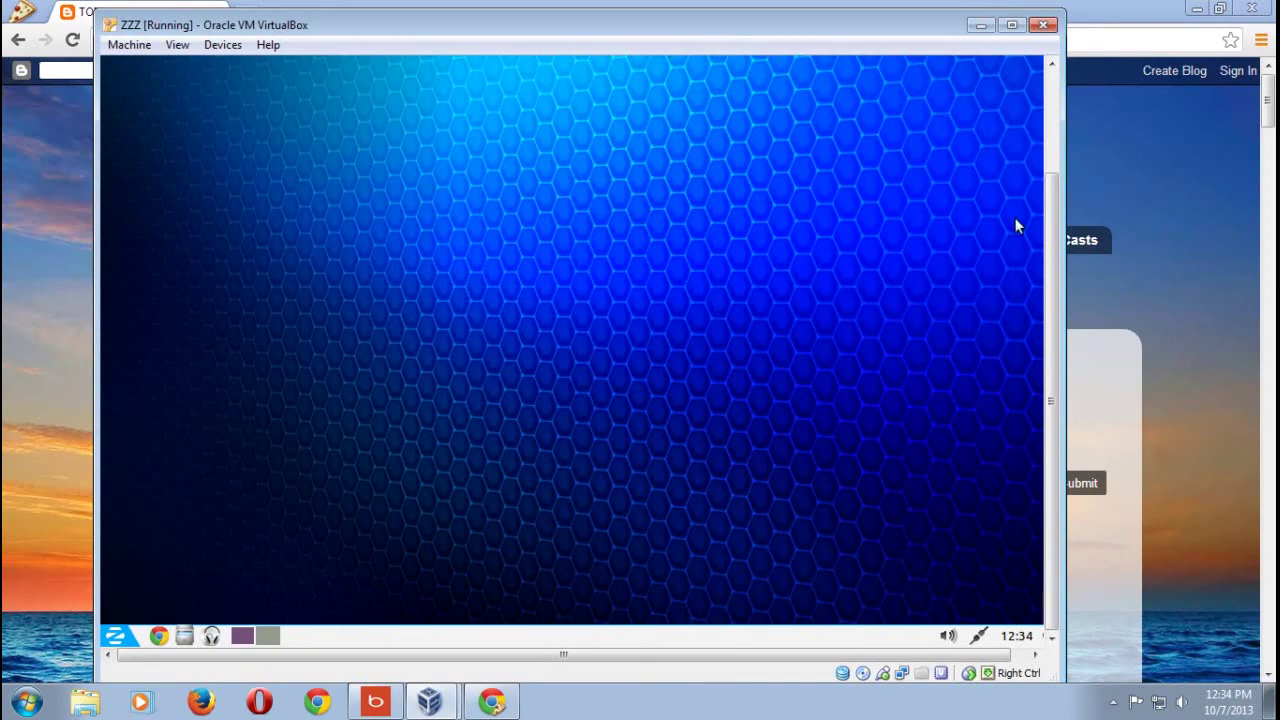
pyautogui.click(1219, 206)
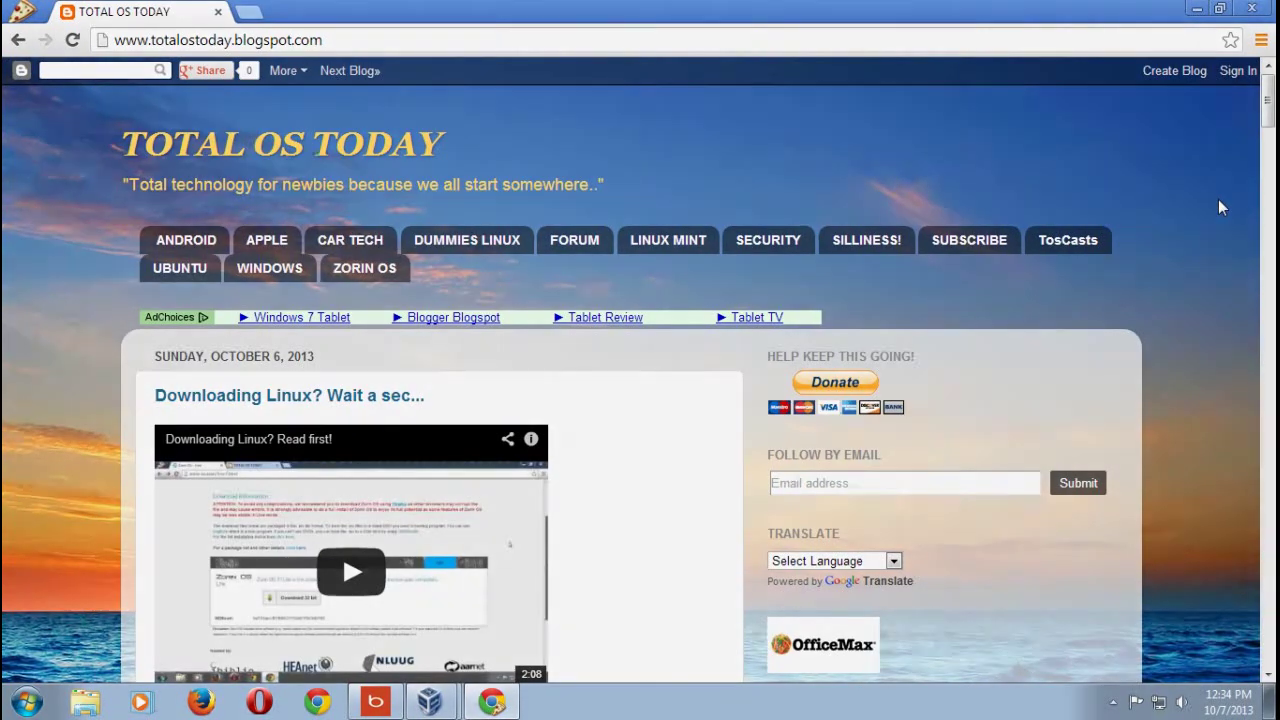